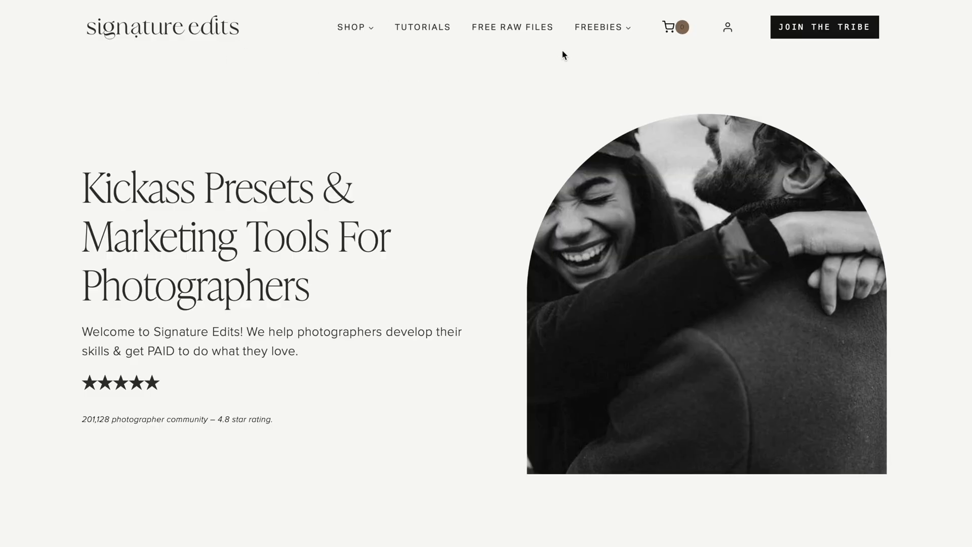
- Open the FREE RAW FILES page on the Signature Edits website
left_click(522, 30)
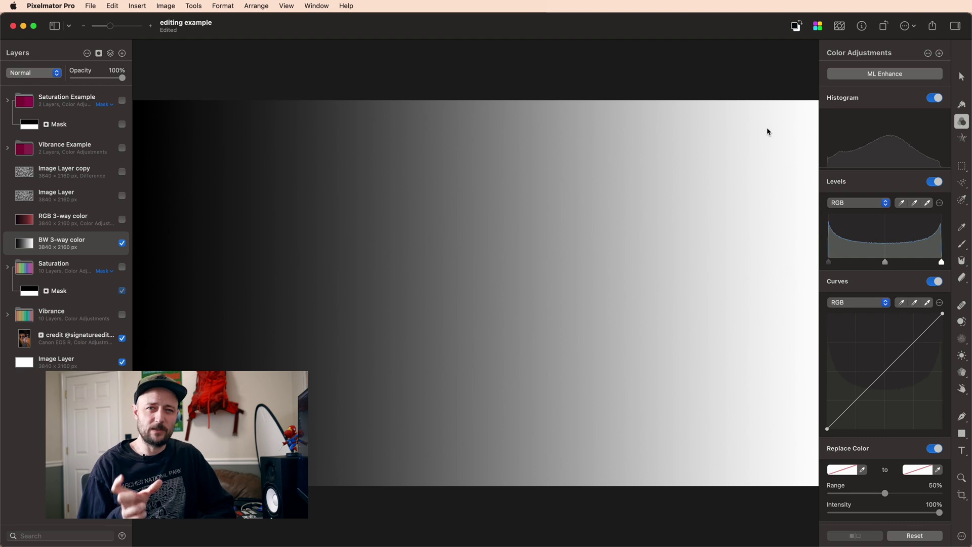
mouse_move(871, 221)
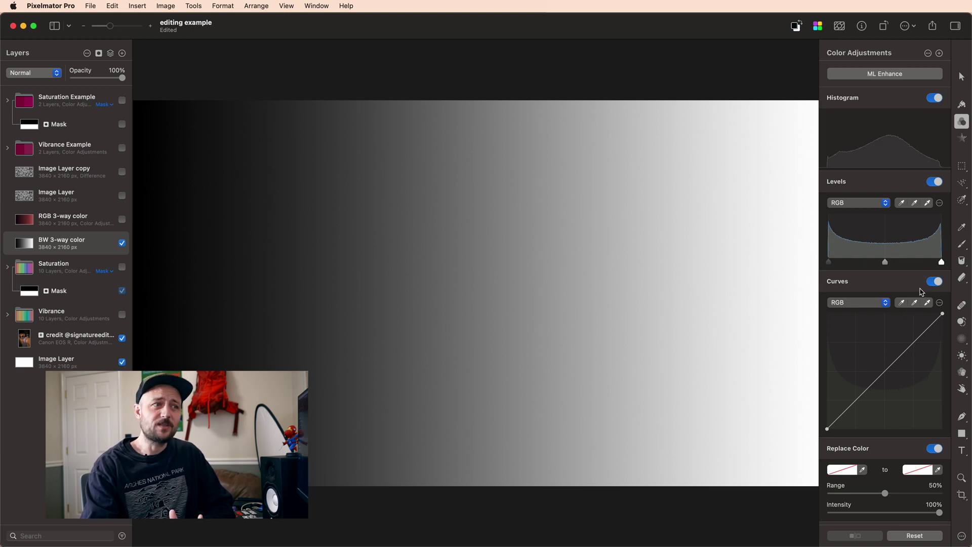
left_click(844, 201)
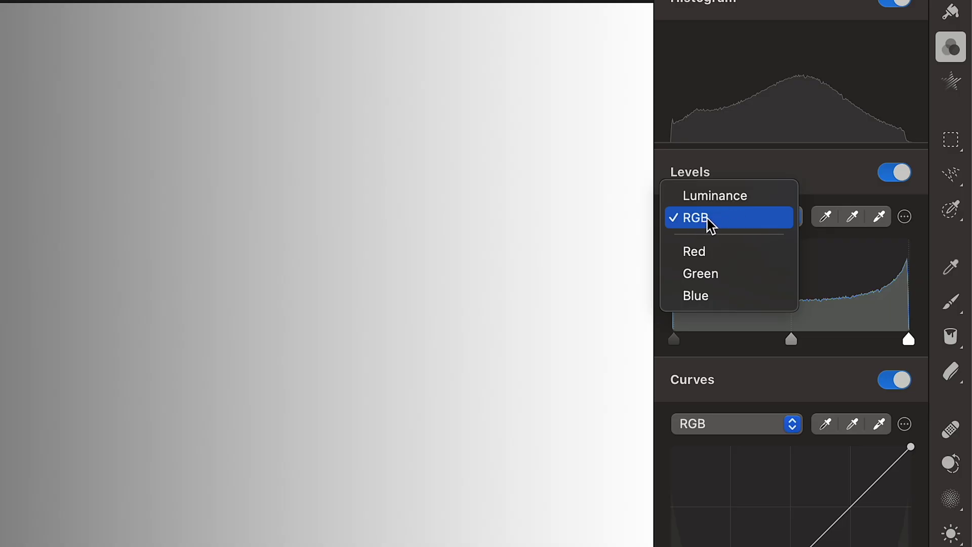
left_click(809, 245)
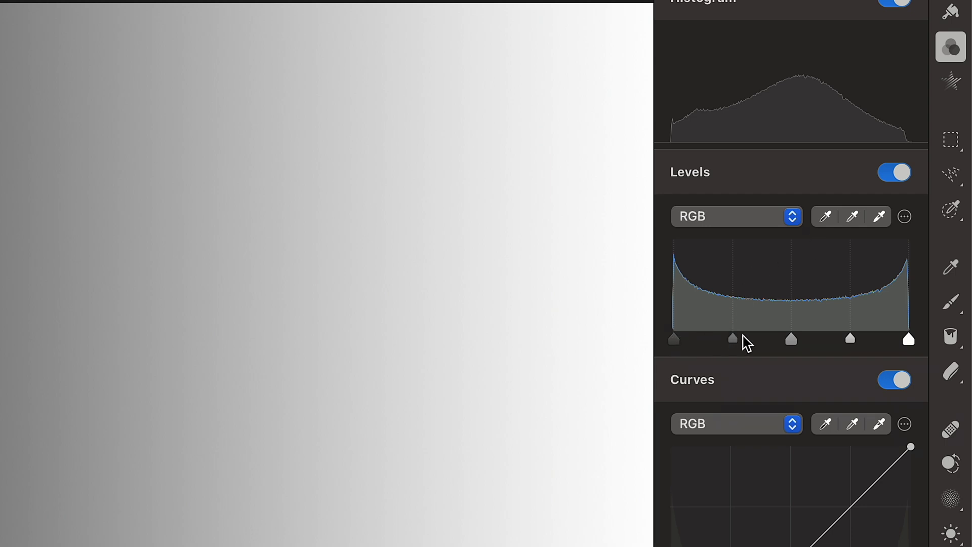
mouse_move(677, 344)
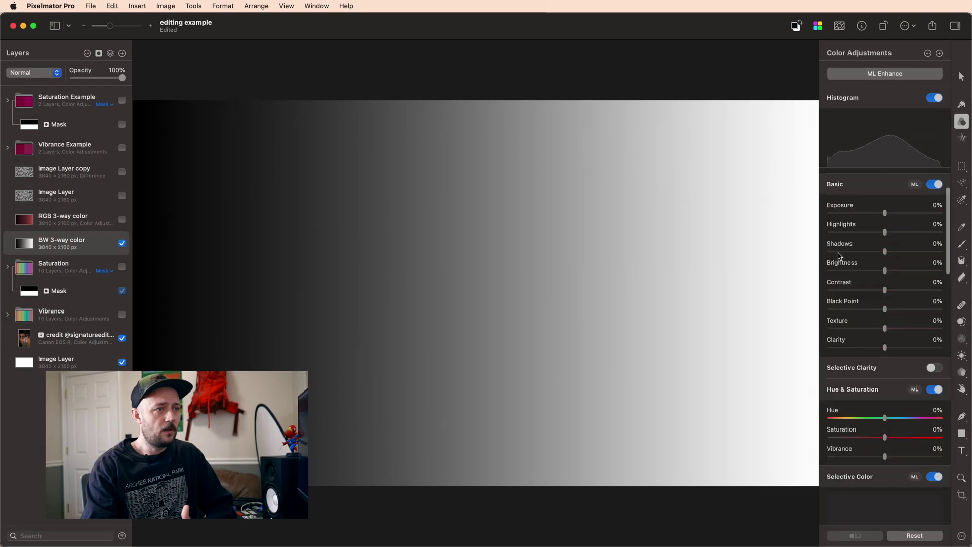
scroll(840, 256, "up", 5)
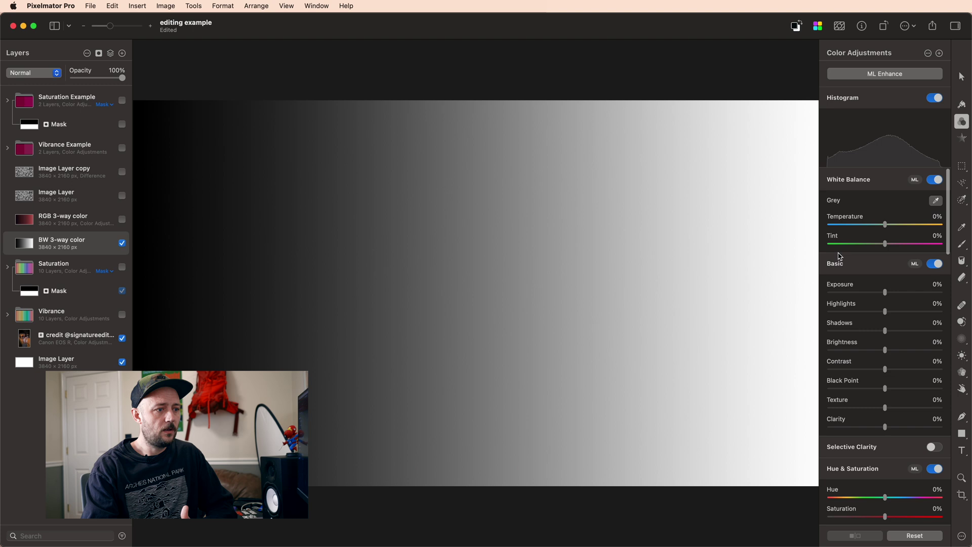
scroll(889, 257, "down", 5)
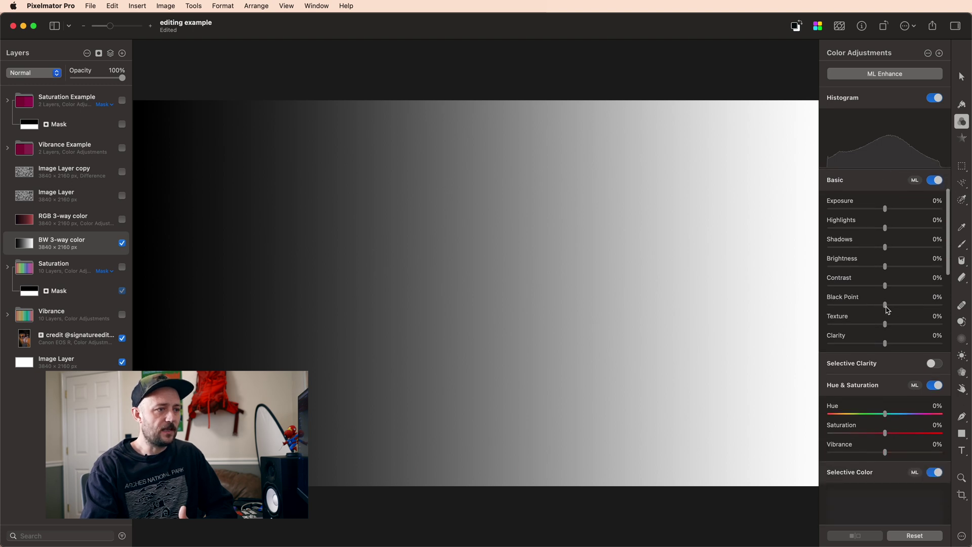
left_click_drag(888, 309, 965, 305)
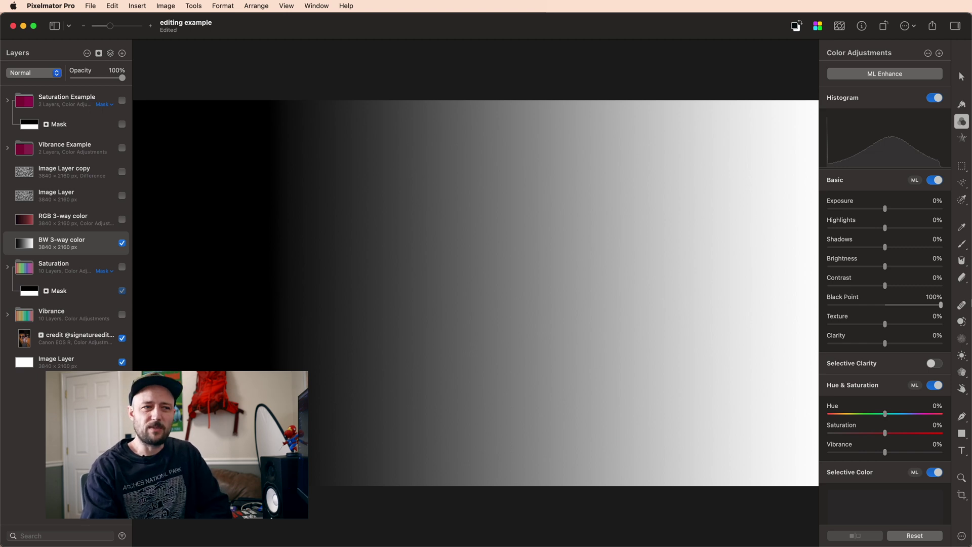
left_click_drag(941, 305, 815, 307)
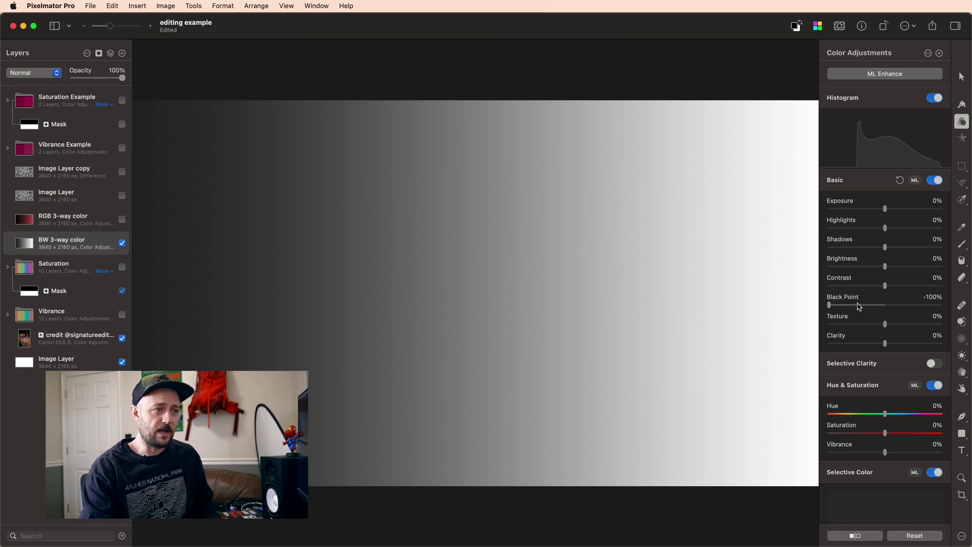
key("super+z")
scroll(846, 310, "down", 10)
left_click_drag(830, 313, 890, 317)
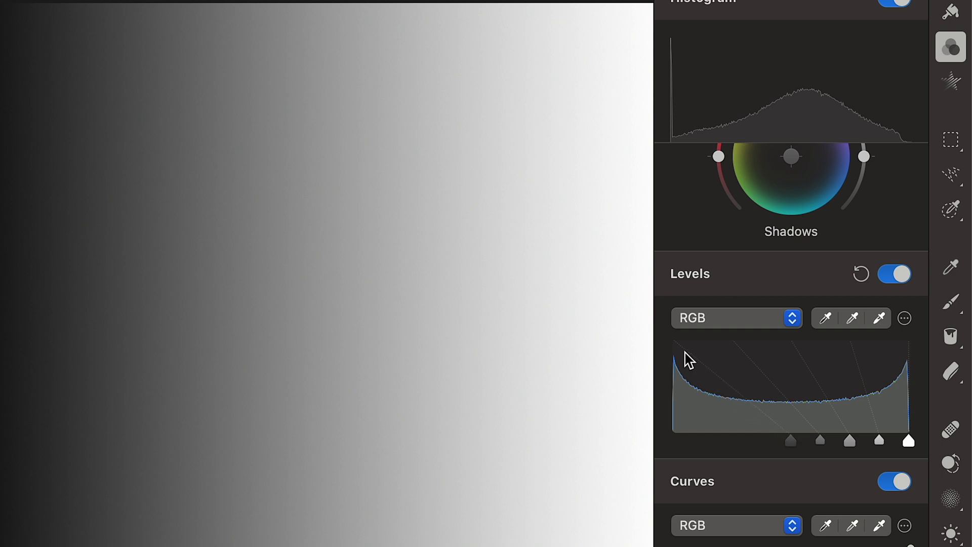
mouse_move(794, 443)
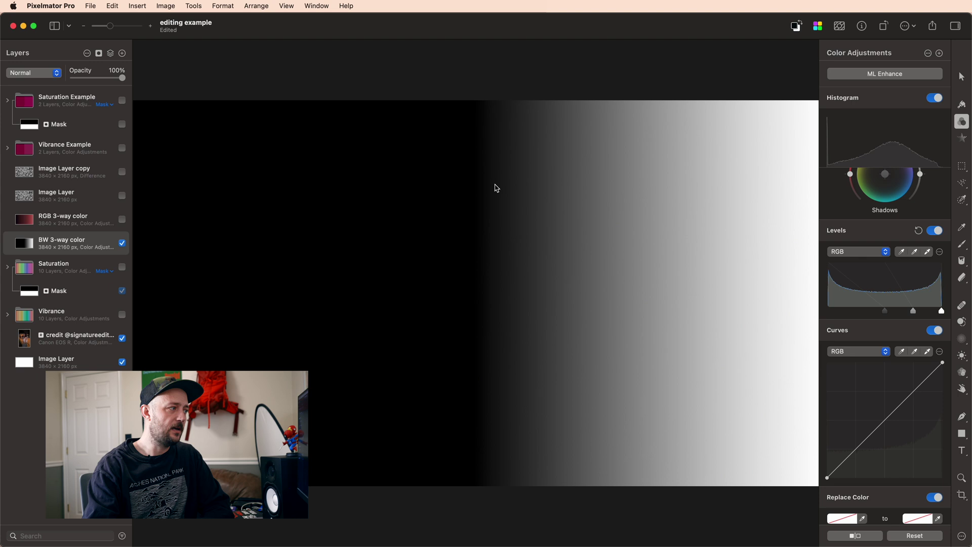
left_click_drag(886, 311, 844, 315)
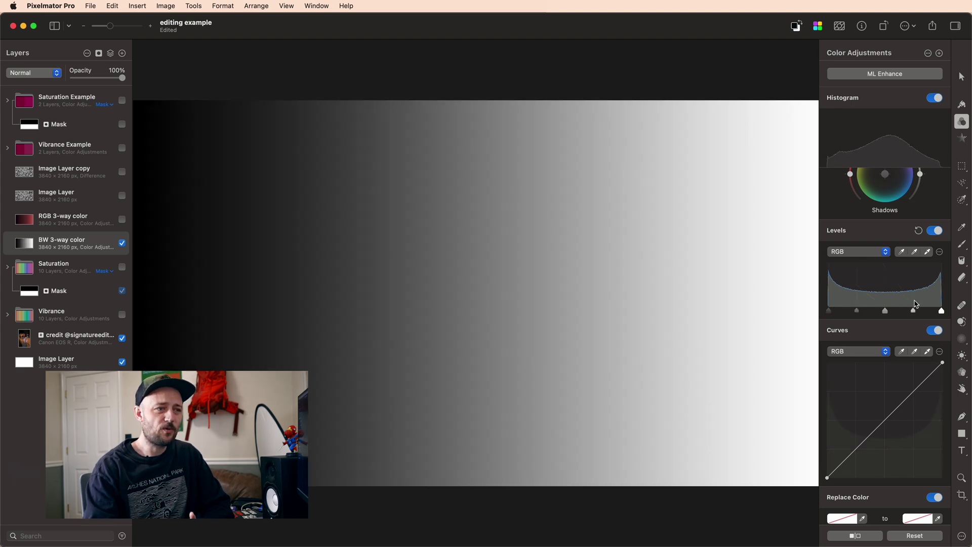
mouse_move(942, 313)
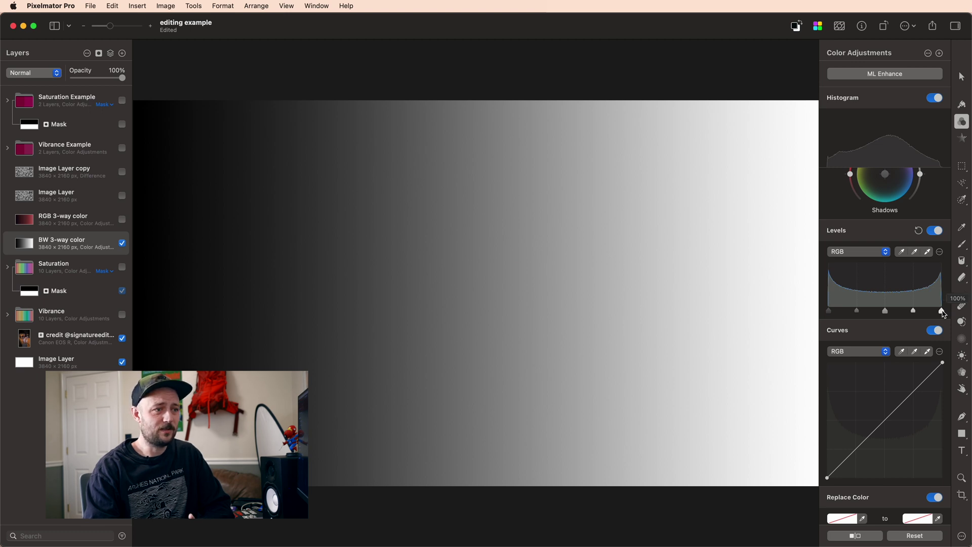
left_click_drag(943, 313, 889, 319)
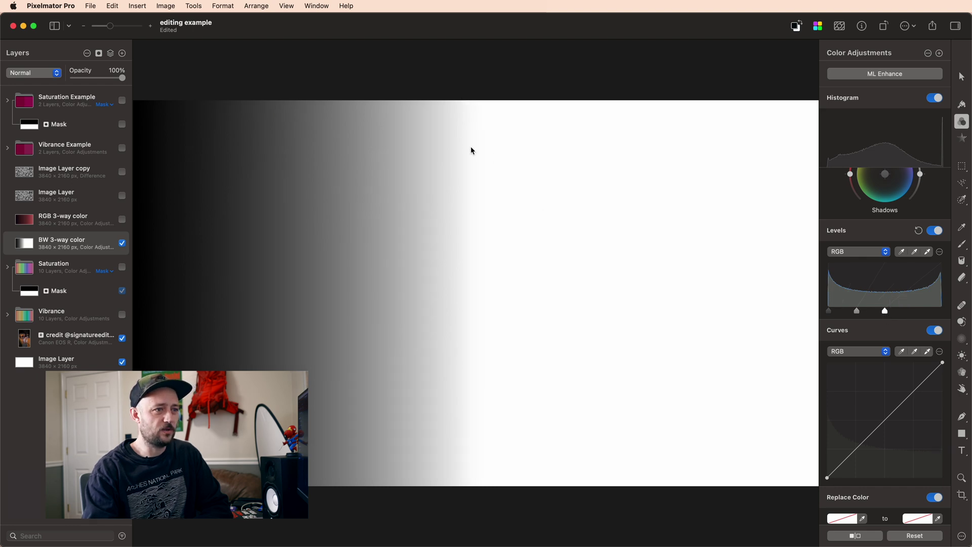
left_click_drag(886, 311, 954, 311)
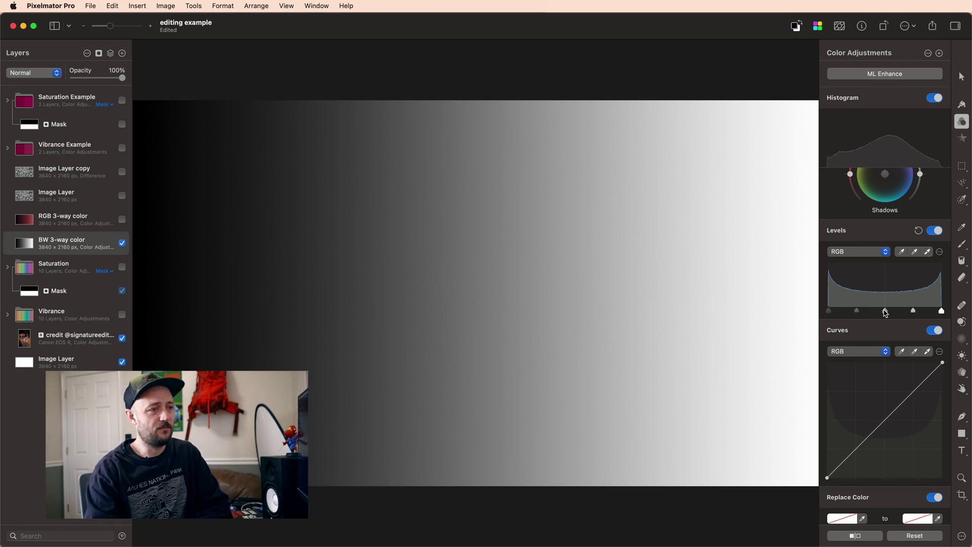
- Shift the gradient's Levels midtones, raise the black point to about 20% and highlights to 97%
left_click_drag(890, 313, 846, 314)
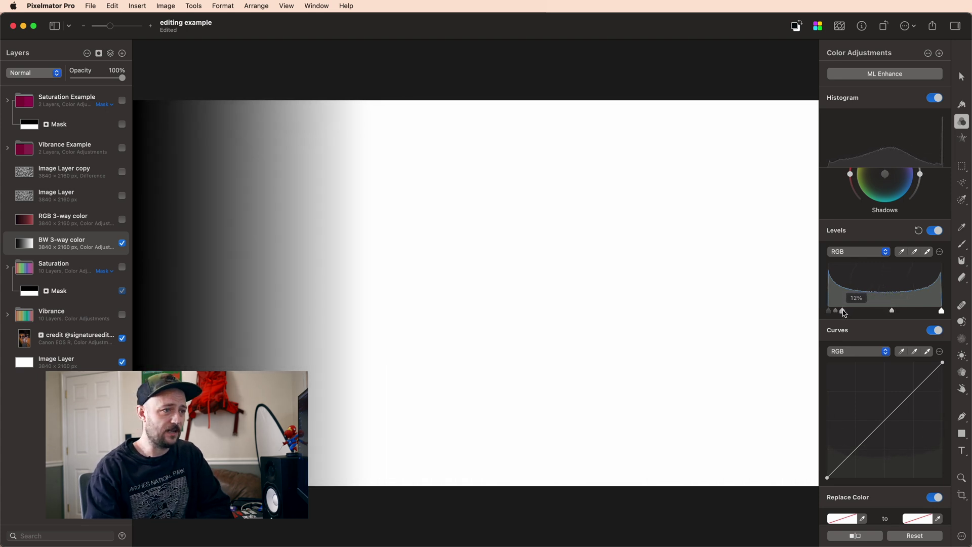
left_click_drag(845, 313, 866, 312)
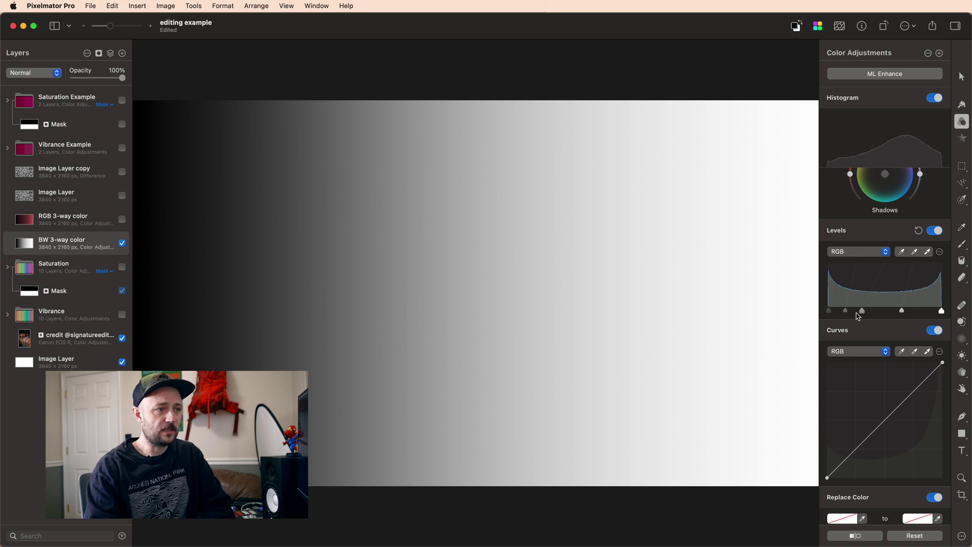
mouse_move(848, 314)
left_mouse_down()
mouse_move(856, 314)
mouse_move(848, 314)
left_mouse_up()
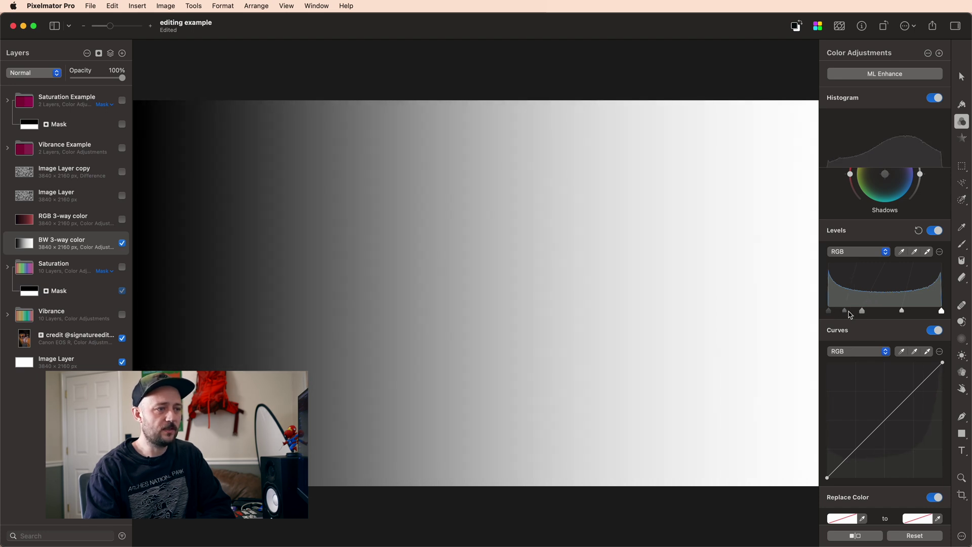
mouse_move(850, 314)
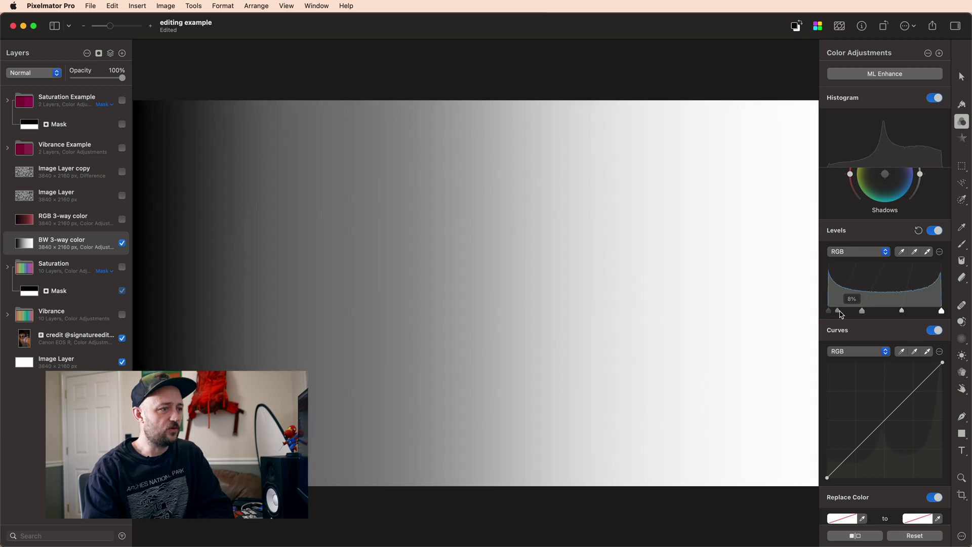
mouse_move(848, 314)
left_mouse_down()
mouse_move(858, 314)
mouse_move(838, 313)
left_mouse_up()
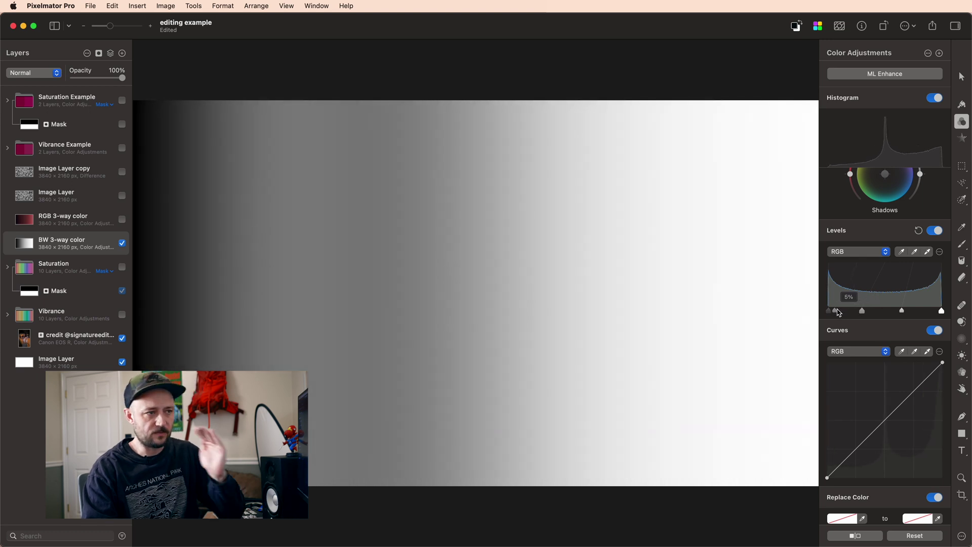
left_click_drag(839, 313, 882, 312)
- Reset the gradient's Levels to default, keeping the channel on RGB
left_click(919, 230)
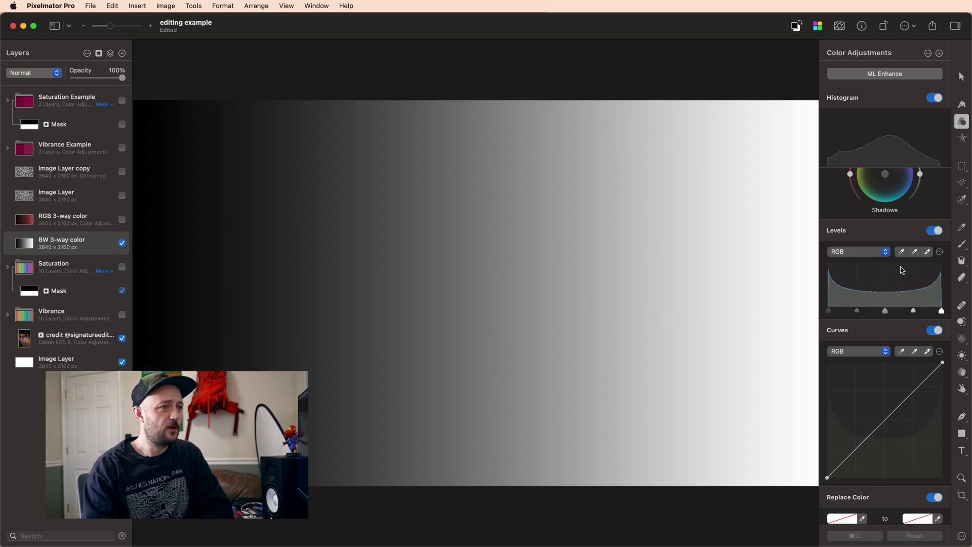
left_click(872, 254)
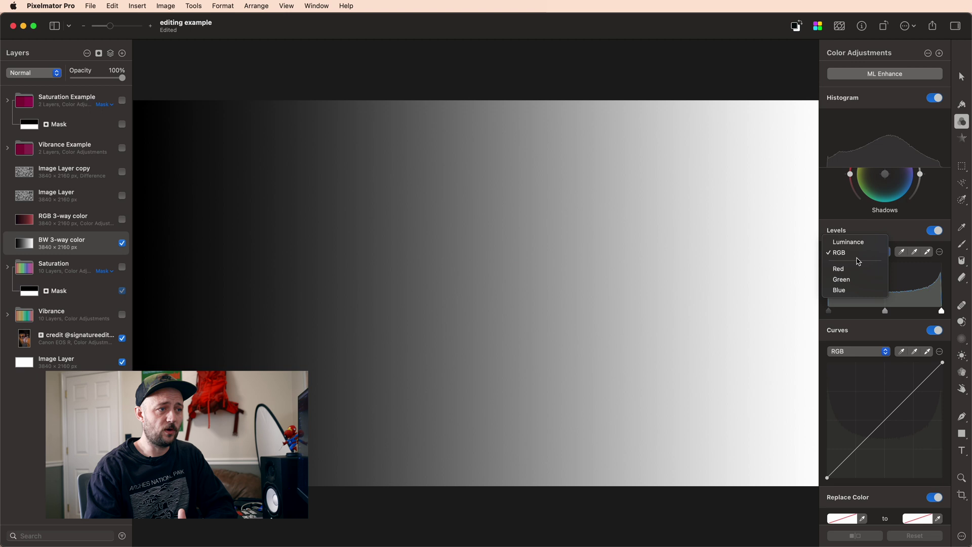
left_click(856, 255)
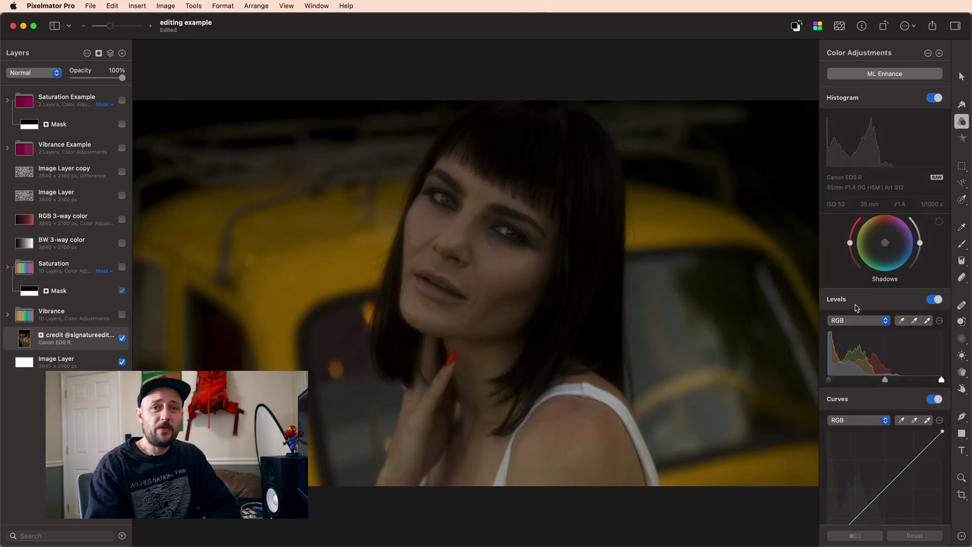
- Set the Levels white point on the shoulder, black point on the hair and grey point on skin
mouse_move(855, 351)
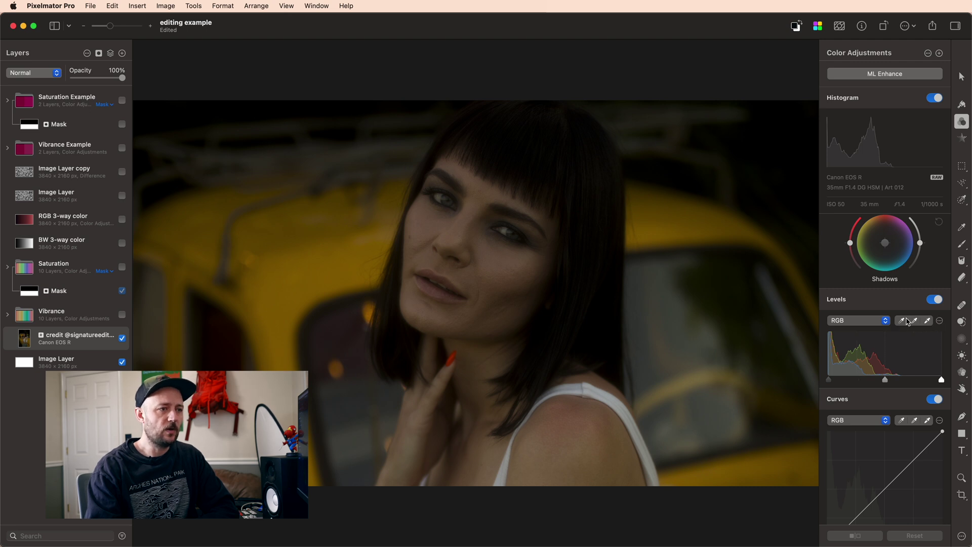
left_click(928, 321)
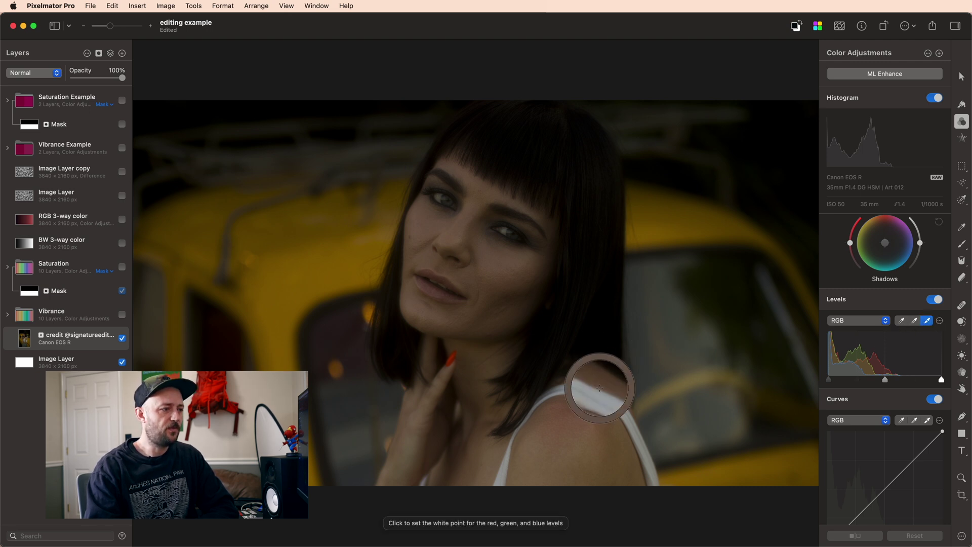
left_click(598, 393)
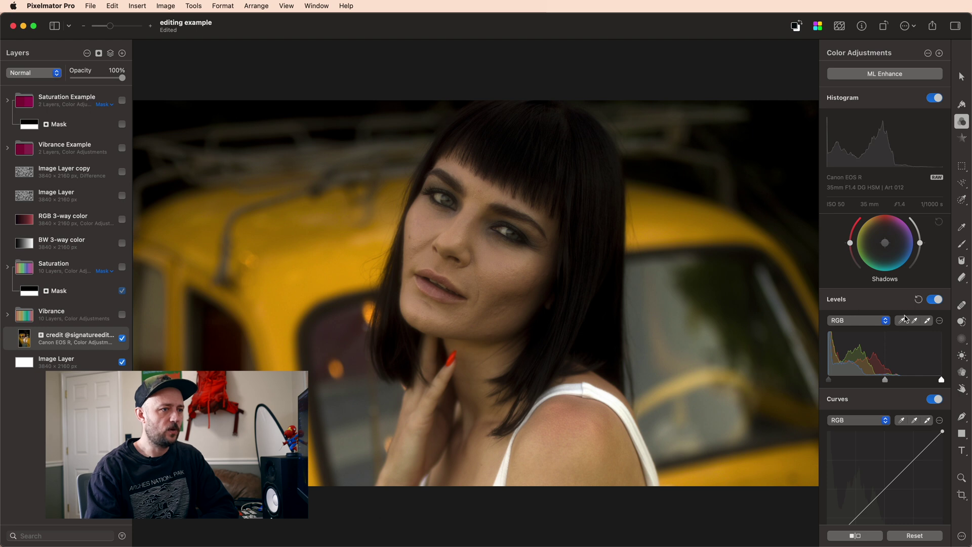
left_click(896, 319)
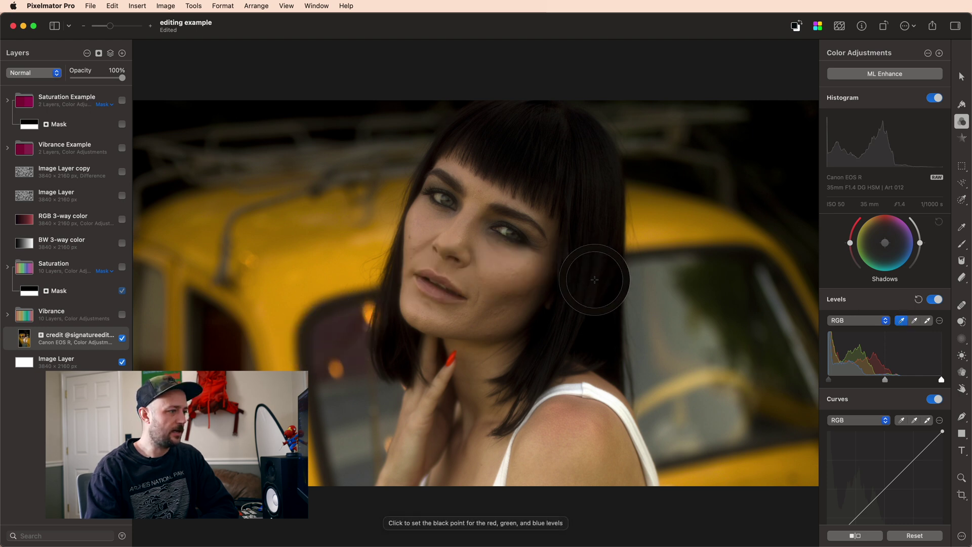
left_click(595, 349)
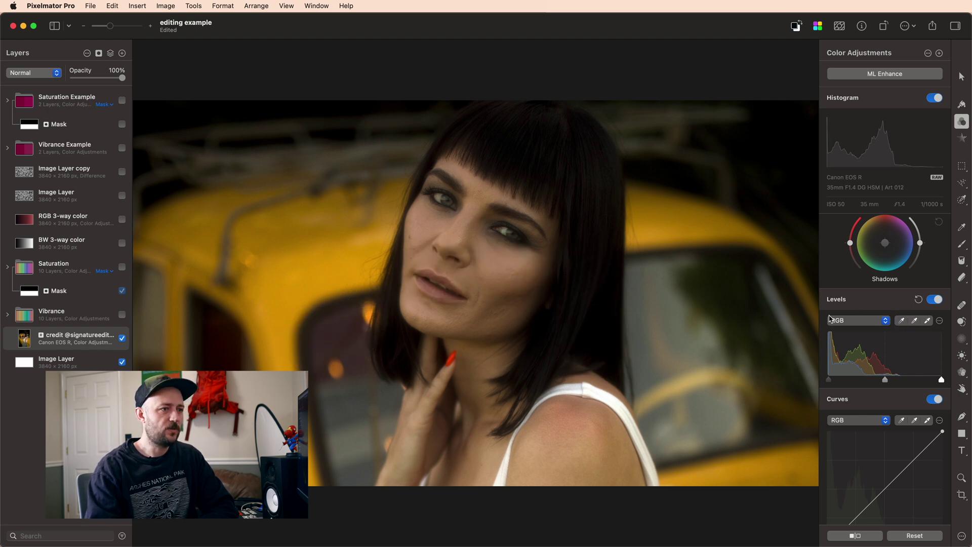
left_click(921, 324)
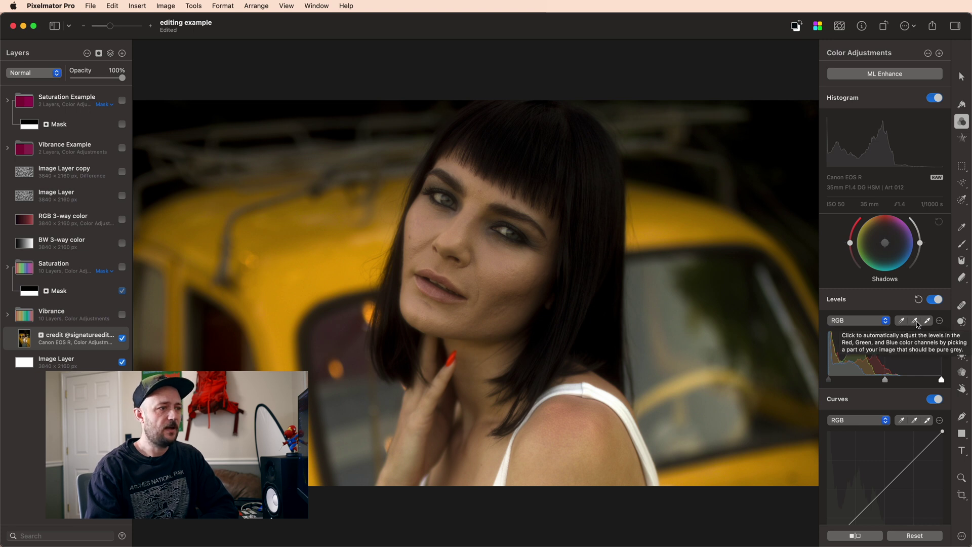
left_click(586, 324)
- Compare the portrait's Red, Green and Blue channel histograms in Levels
left_click(848, 322)
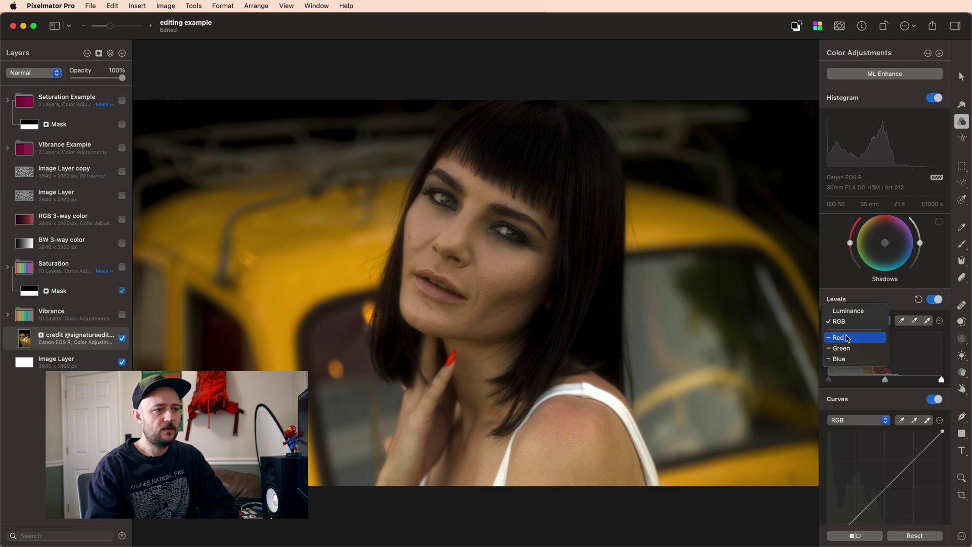
left_click(849, 337)
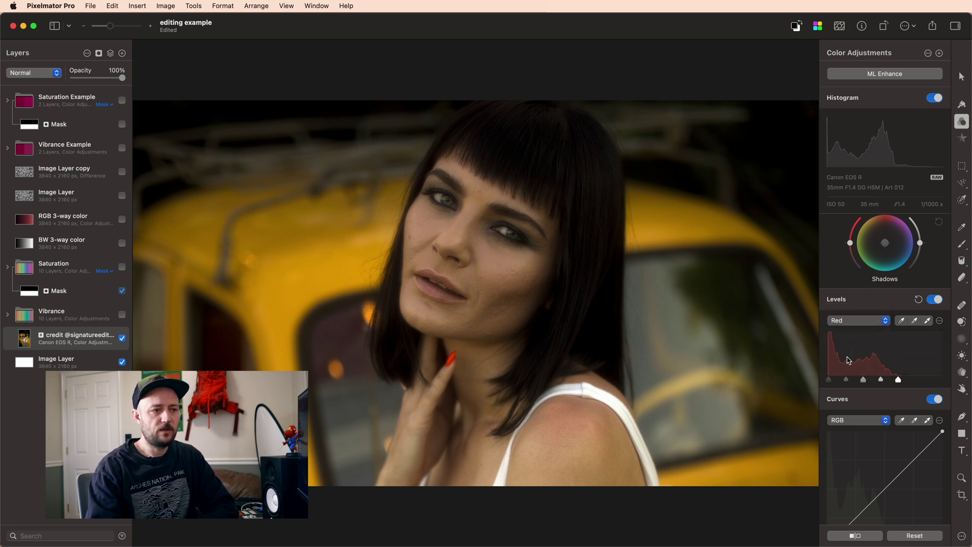
left_click(865, 321)
left_click(861, 330)
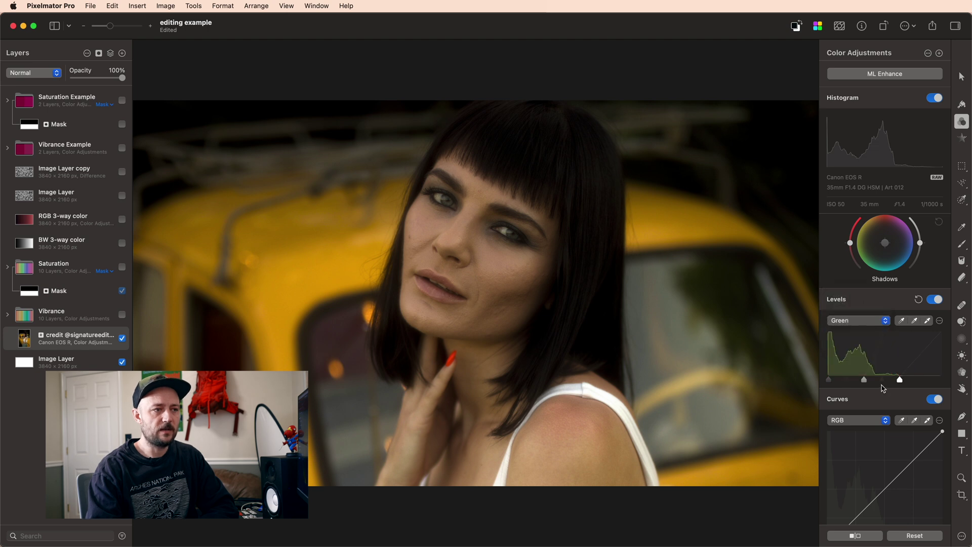
left_click(873, 315)
left_click(871, 330)
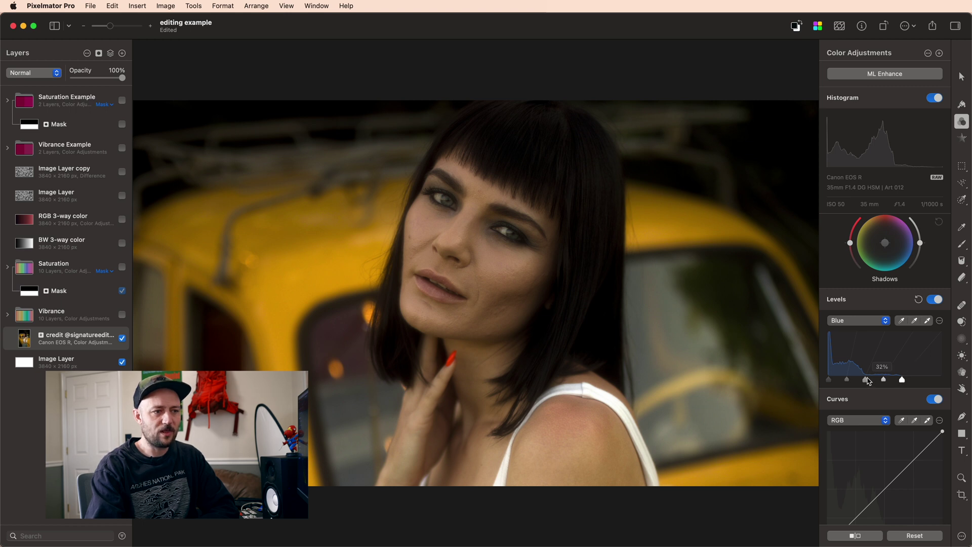
- Review the Green, Red and Blue channel levels a second time, ending on Blue
left_click(856, 320)
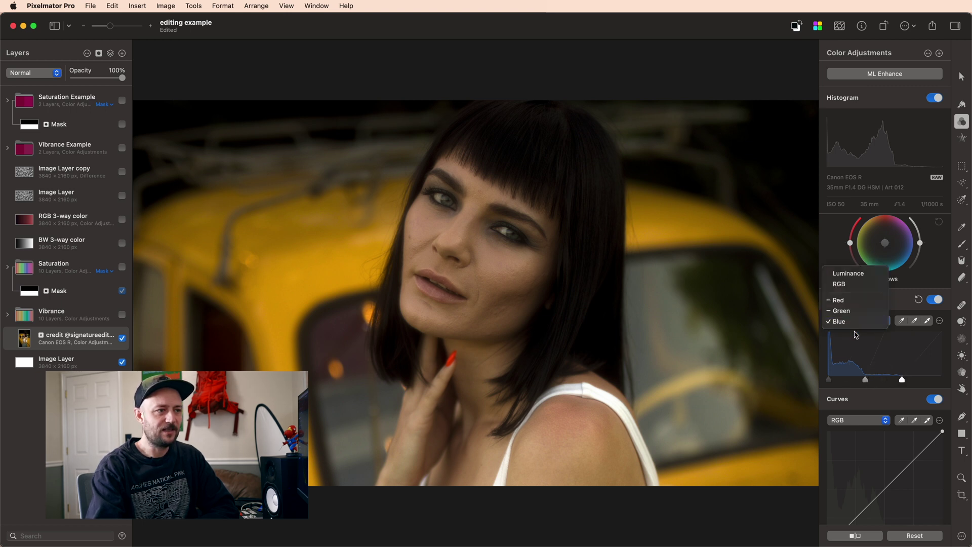
left_click(855, 310)
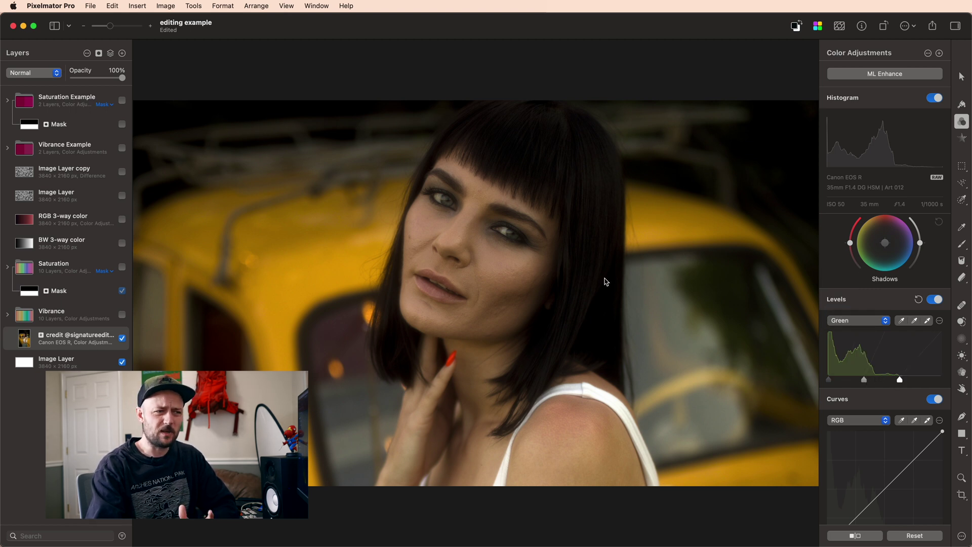
left_click(851, 322)
left_click(852, 311)
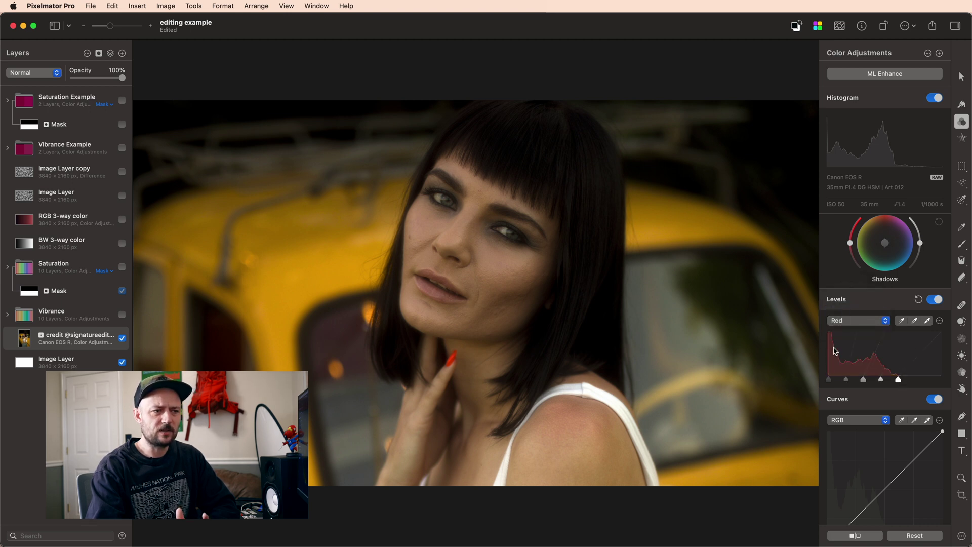
left_click(861, 322)
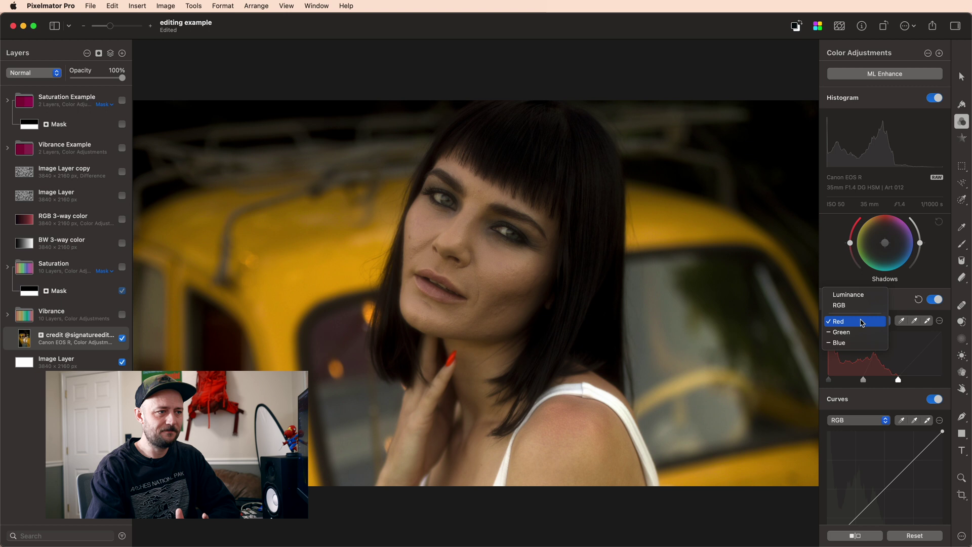
left_click(856, 342)
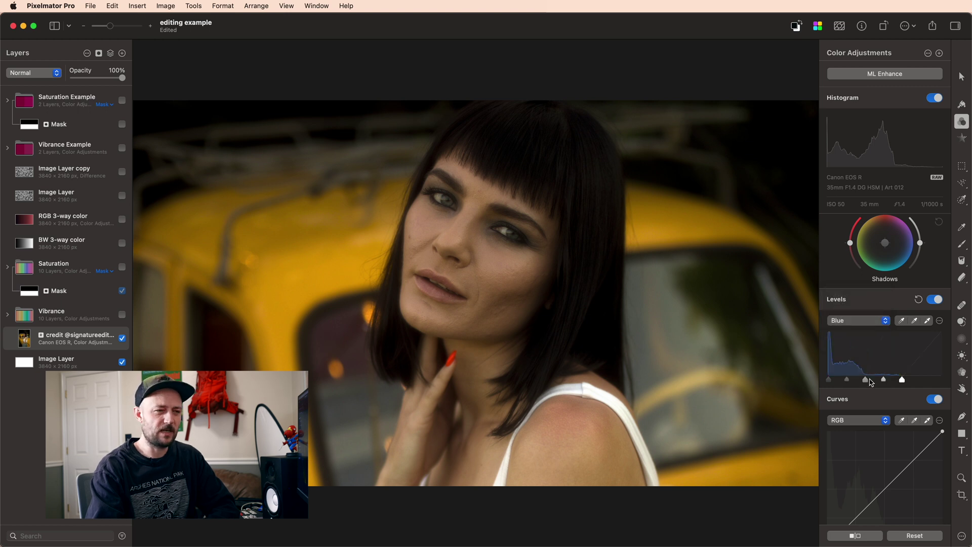
mouse_move(870, 382)
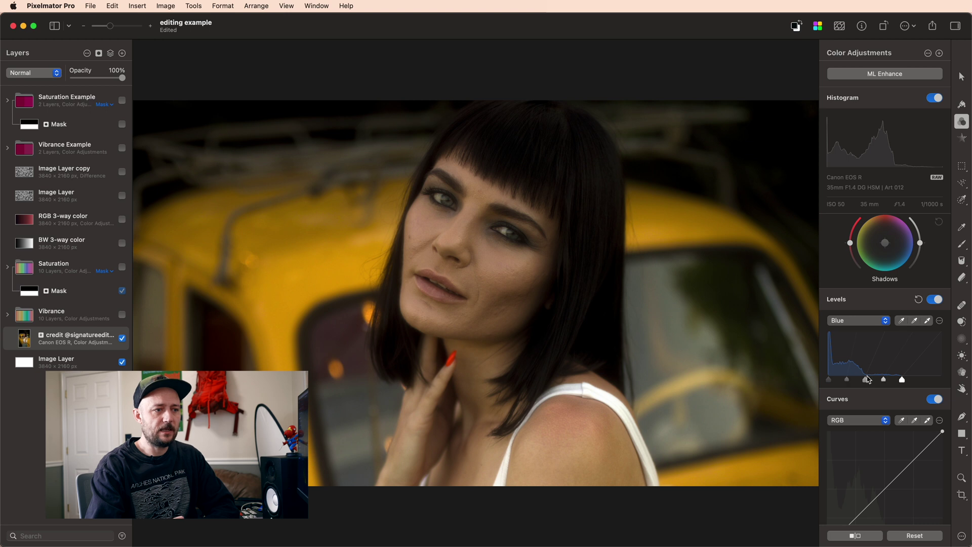
left_click(869, 322)
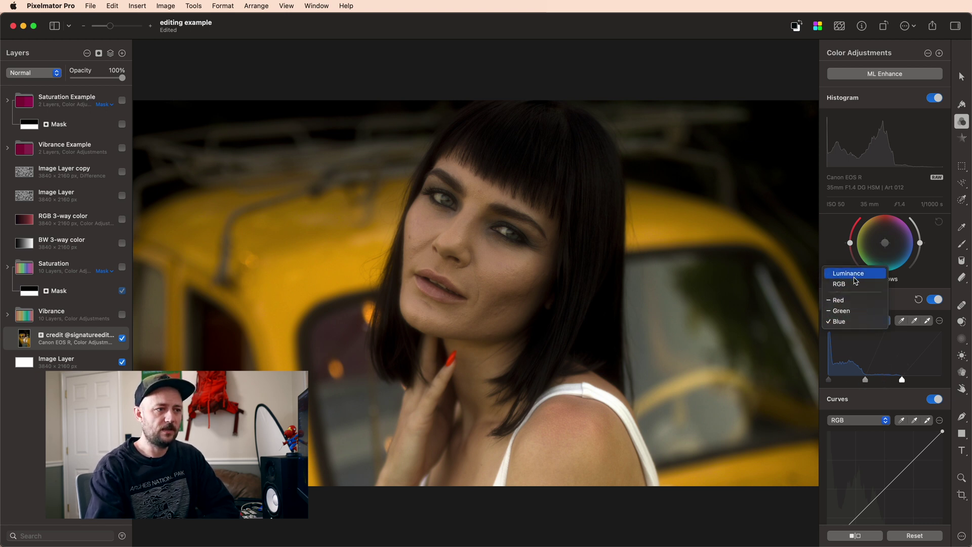
left_click(855, 274)
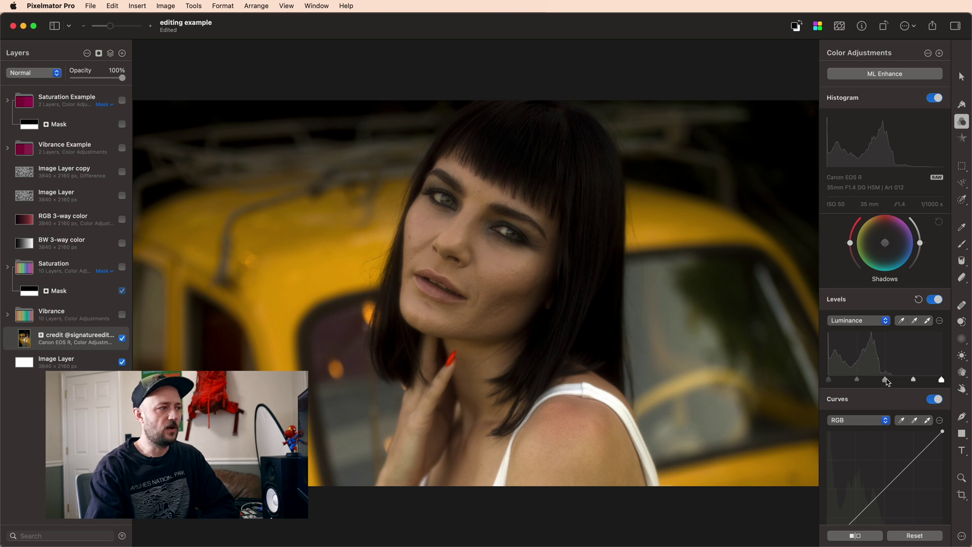
mouse_move(885, 381)
left_mouse_down()
mouse_move(907, 383)
mouse_move(897, 381)
left_mouse_up()
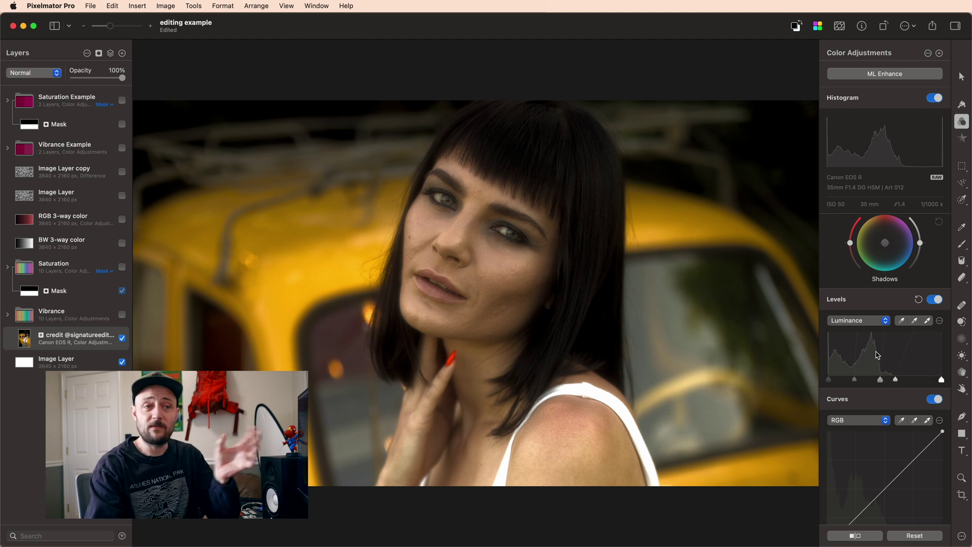
left_click(918, 300)
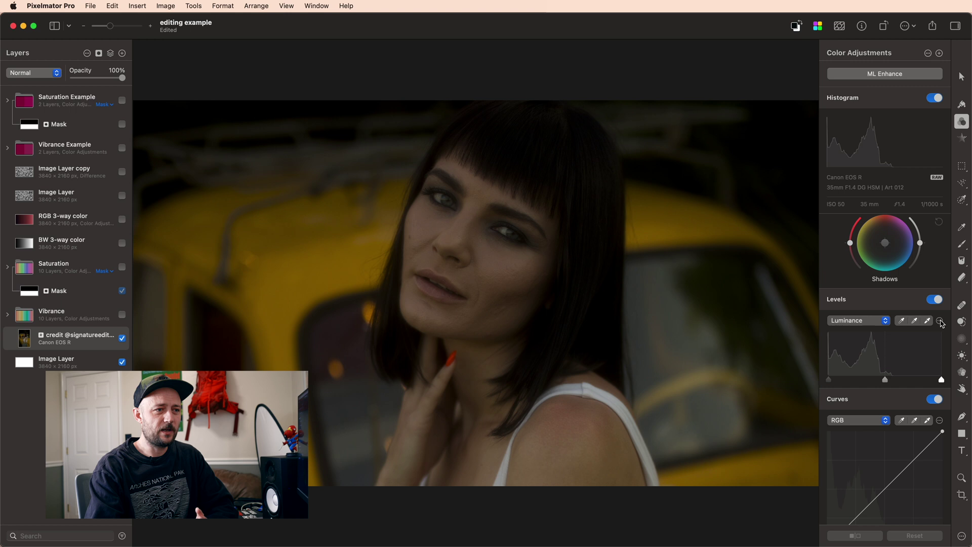
left_click(941, 322)
left_click(937, 346)
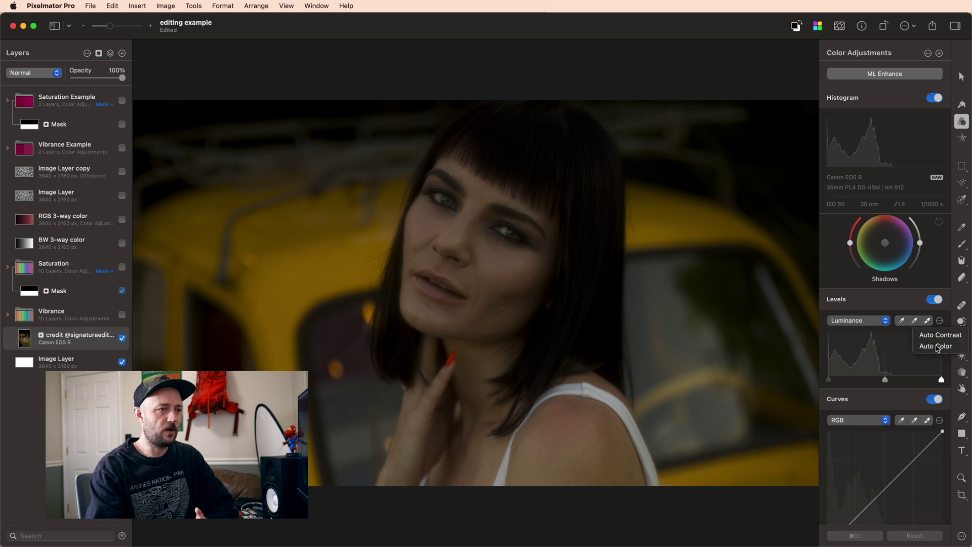
left_click(941, 321)
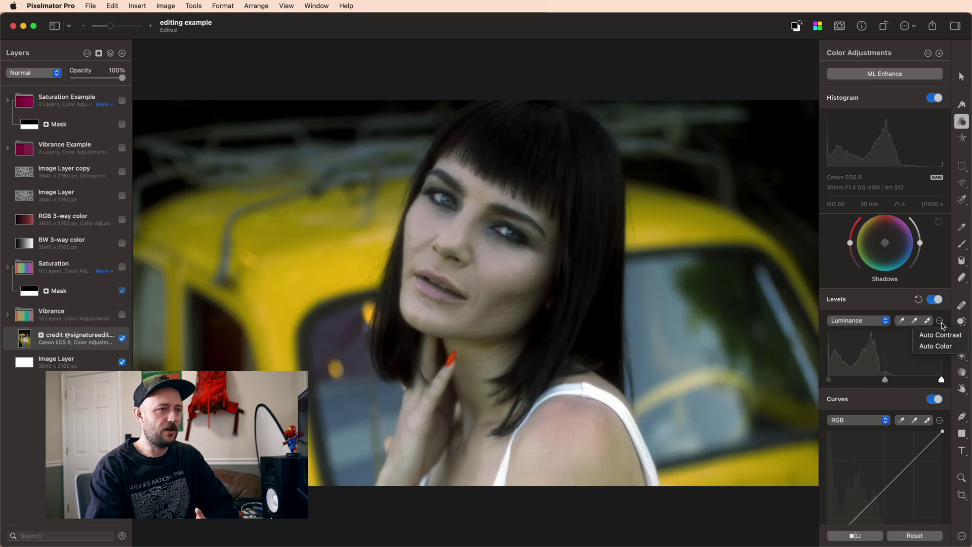
left_click(942, 335)
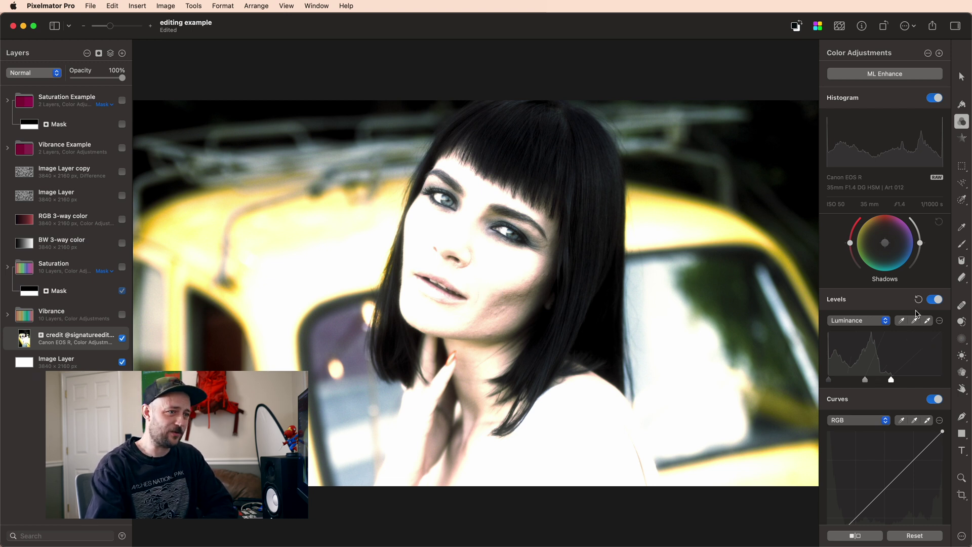
left_click(918, 300)
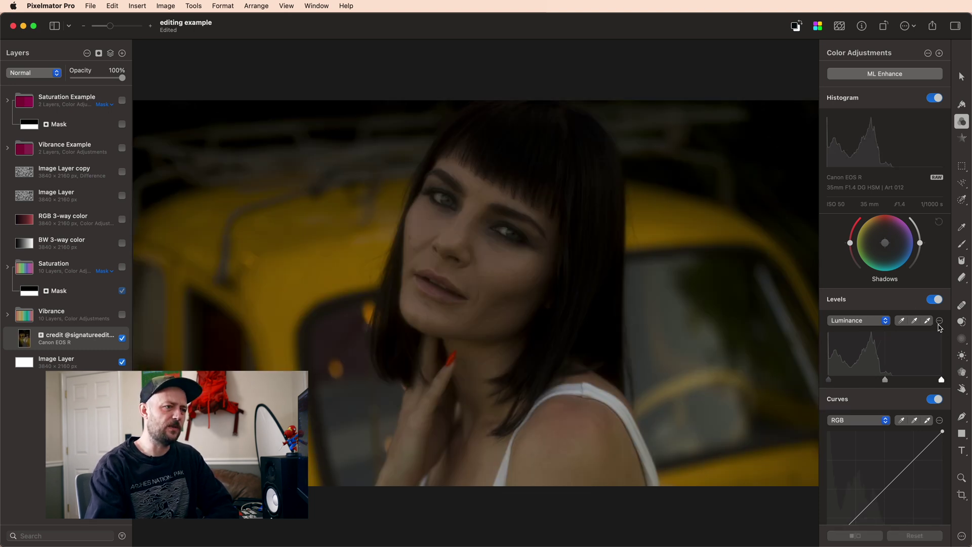
left_click(886, 321)
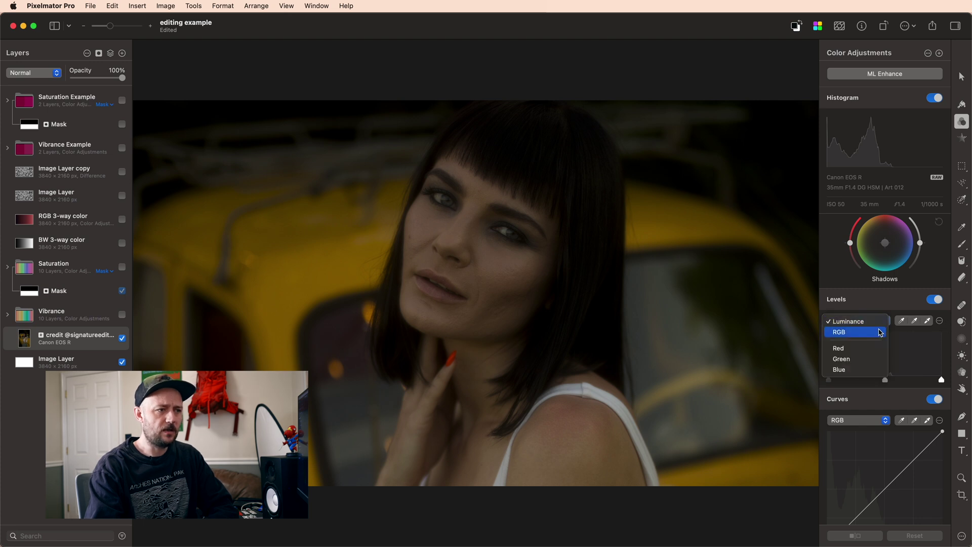
left_click(880, 333)
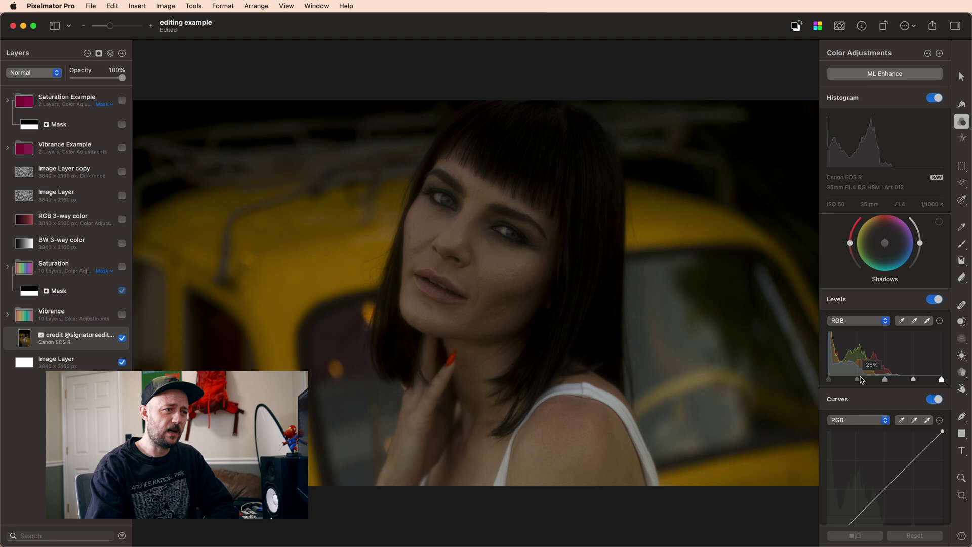
left_click(861, 325)
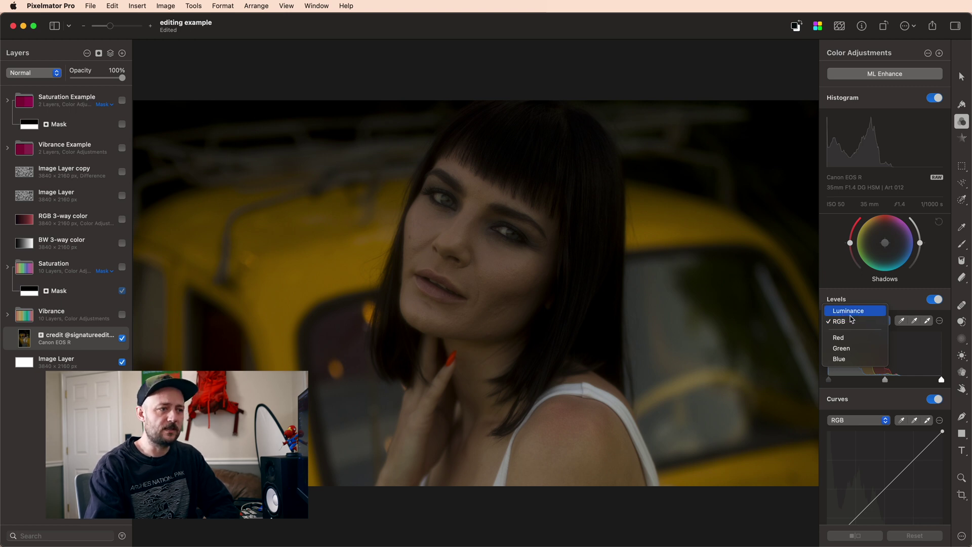
- Leave Levels on RGB, then check the Curves channel list and Auto options without applying any
left_click(851, 327)
scroll(867, 349, "down", 3)
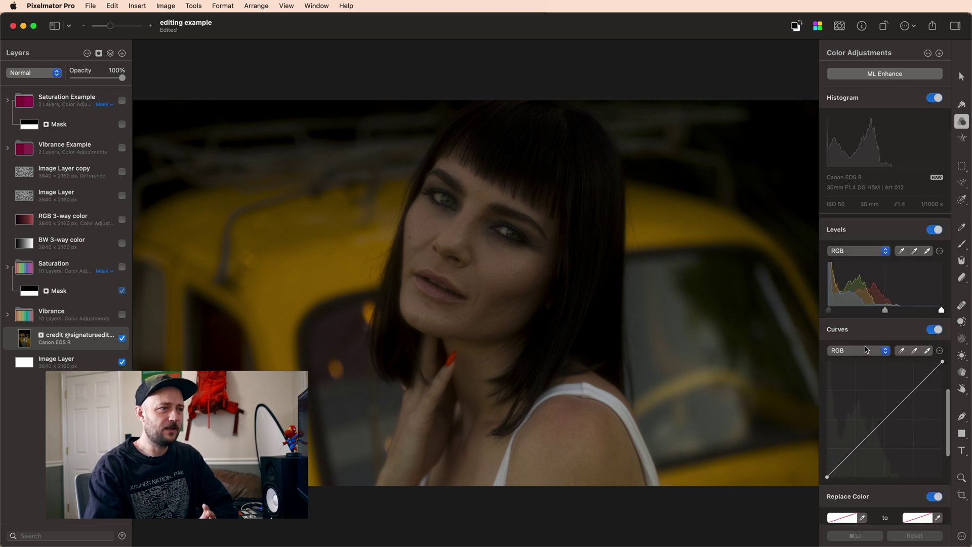
scroll(867, 350, "down", 4)
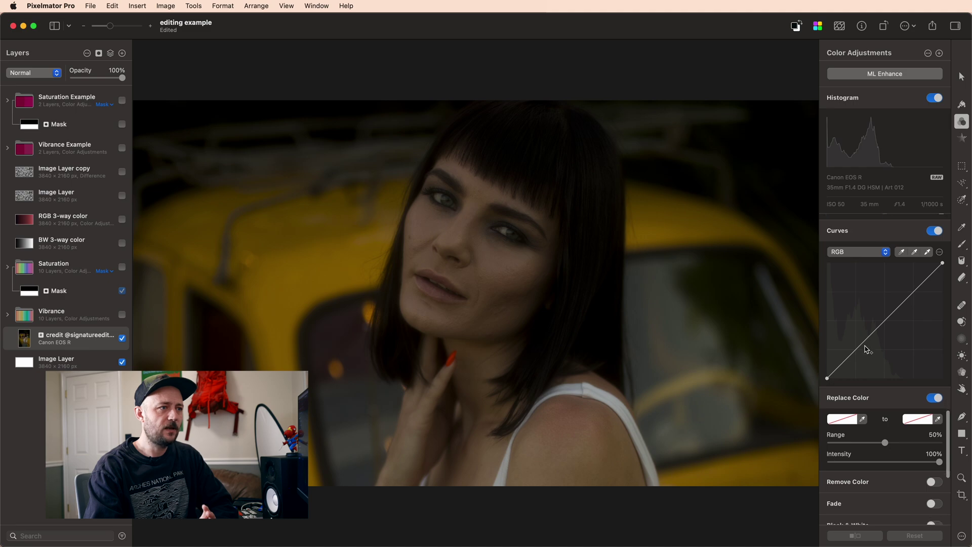
scroll(866, 350, "down", 1)
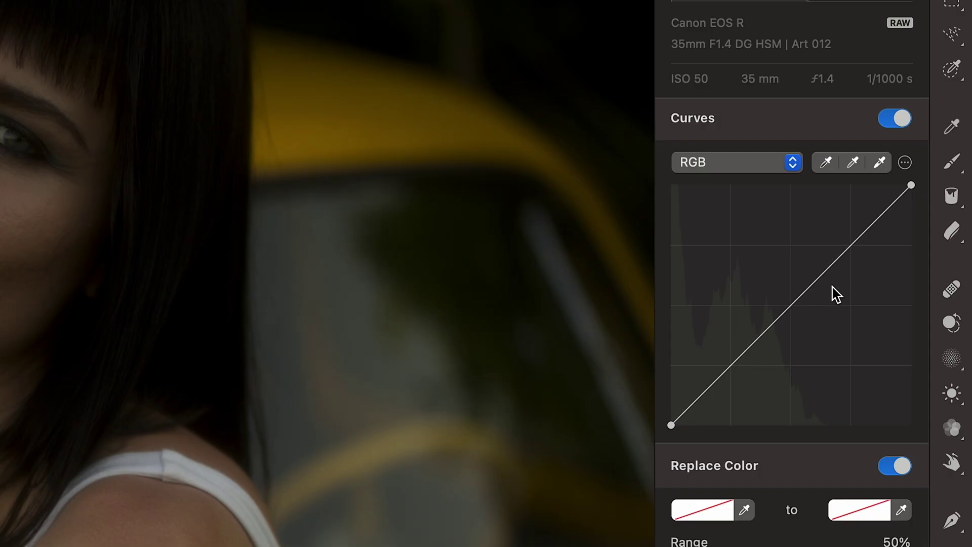
left_click(755, 169)
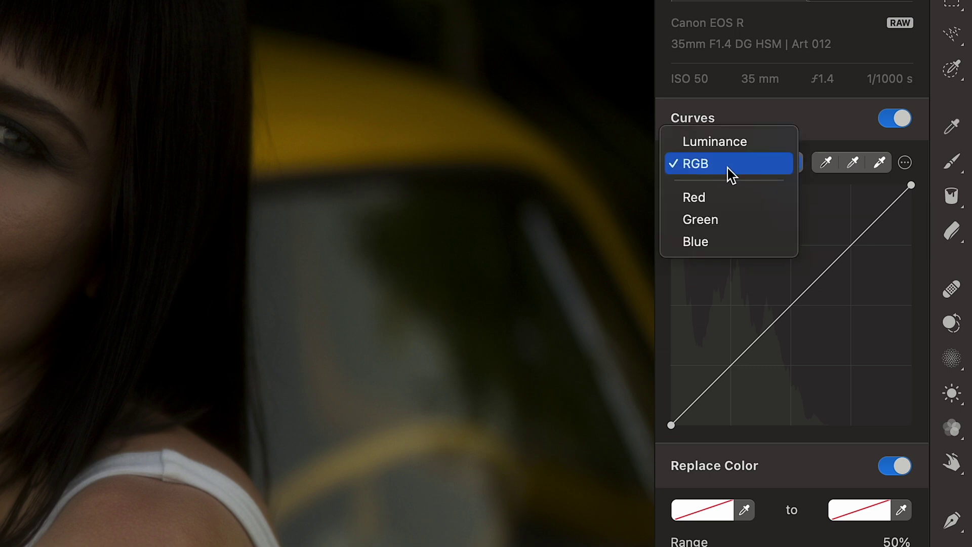
left_click(871, 200)
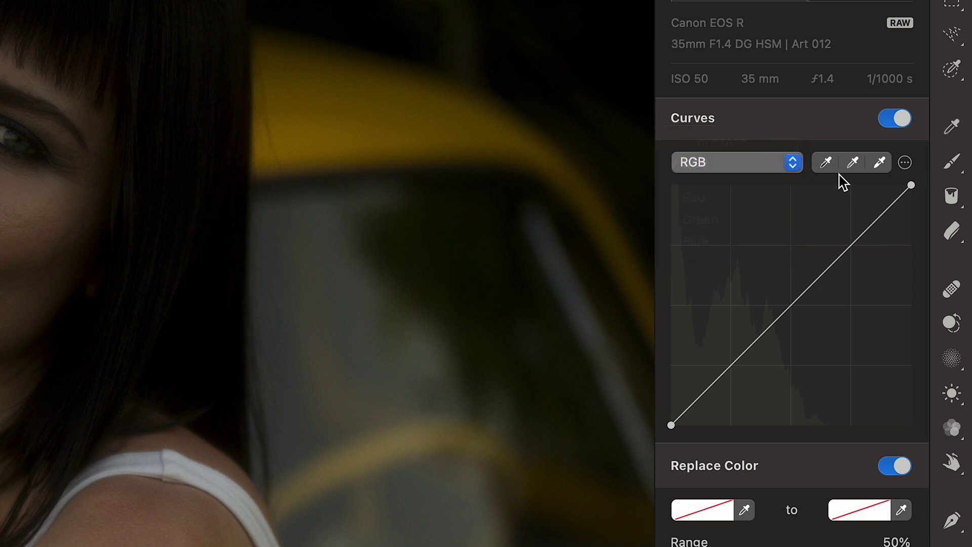
left_click(905, 163)
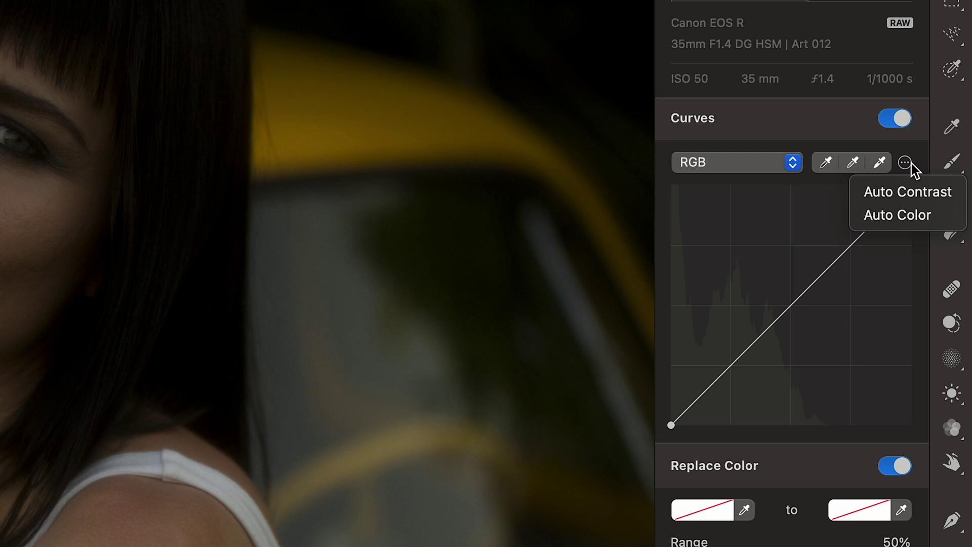
left_click(905, 162)
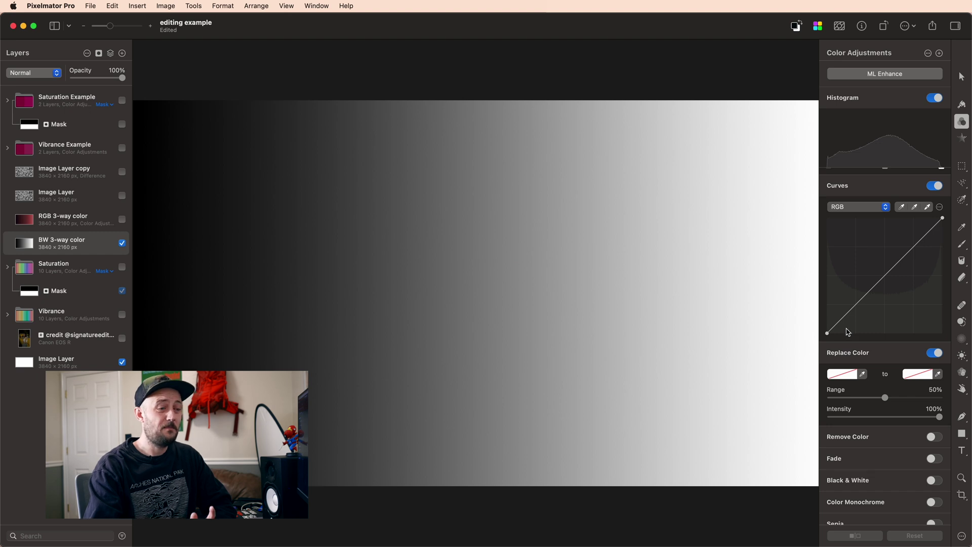
mouse_move(829, 334)
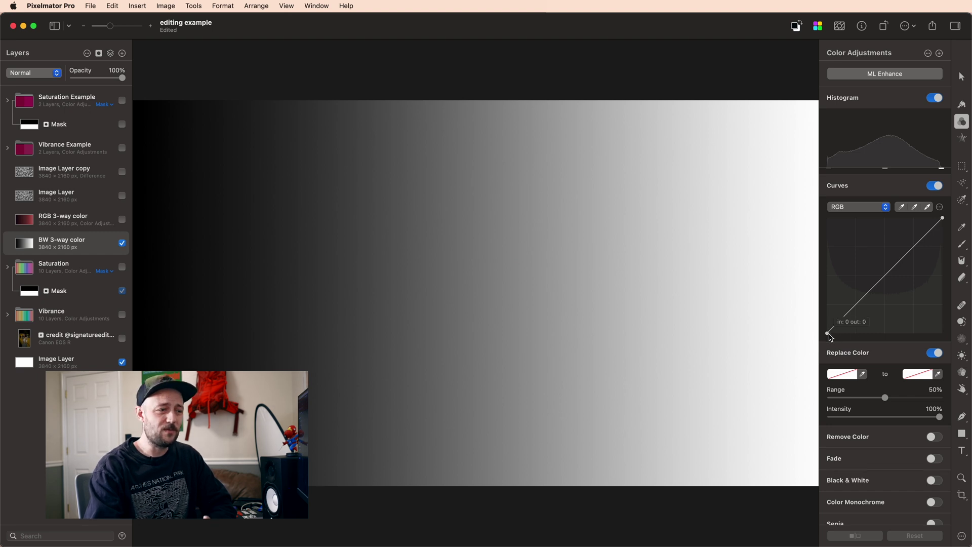
mouse_move(829, 334)
left_mouse_down()
mouse_move(917, 346)
mouse_move(825, 347)
left_mouse_up()
mouse_move(943, 220)
left_mouse_down()
mouse_move(879, 213)
mouse_move(949, 206)
left_mouse_up()
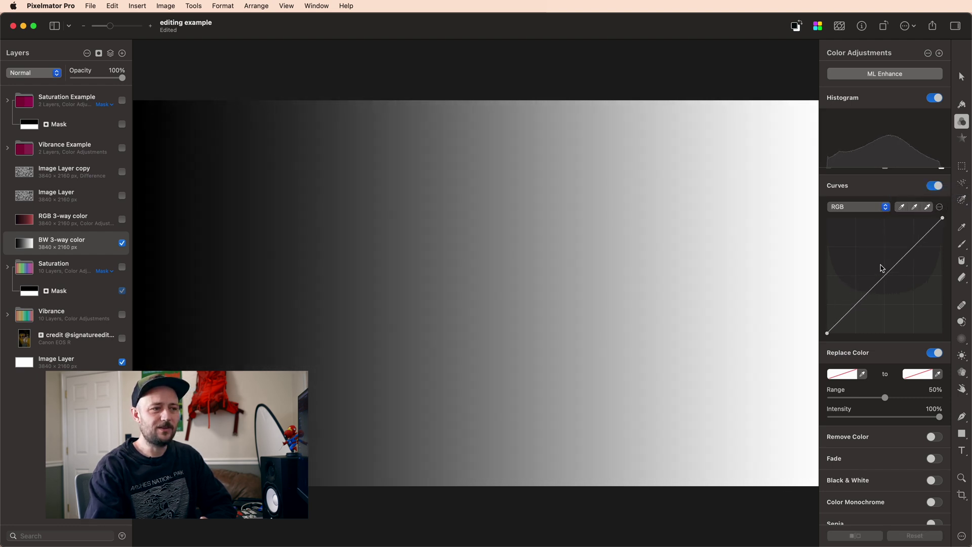
mouse_move(829, 335)
left_mouse_down()
mouse_move(827, 275)
mouse_move(827, 335)
left_mouse_up()
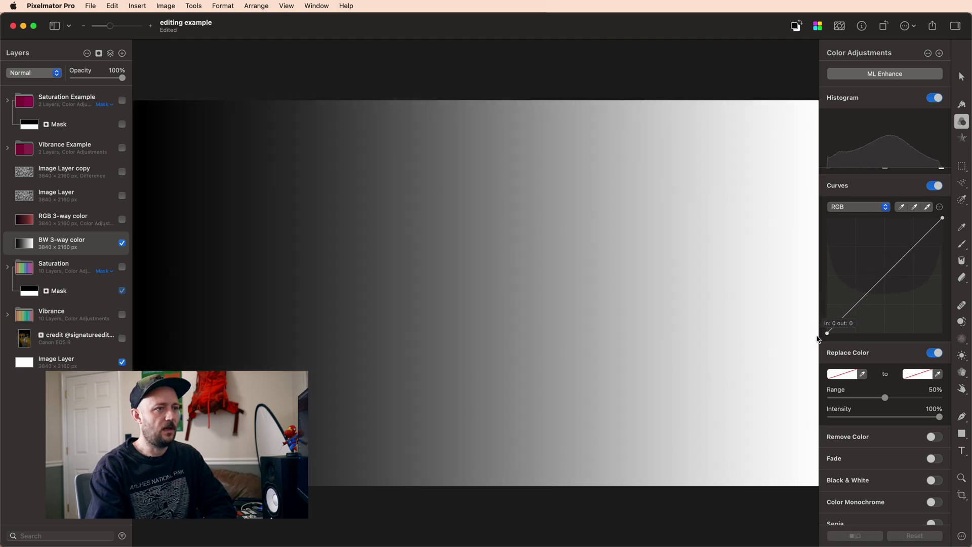
left_click_drag(943, 219, 966, 205)
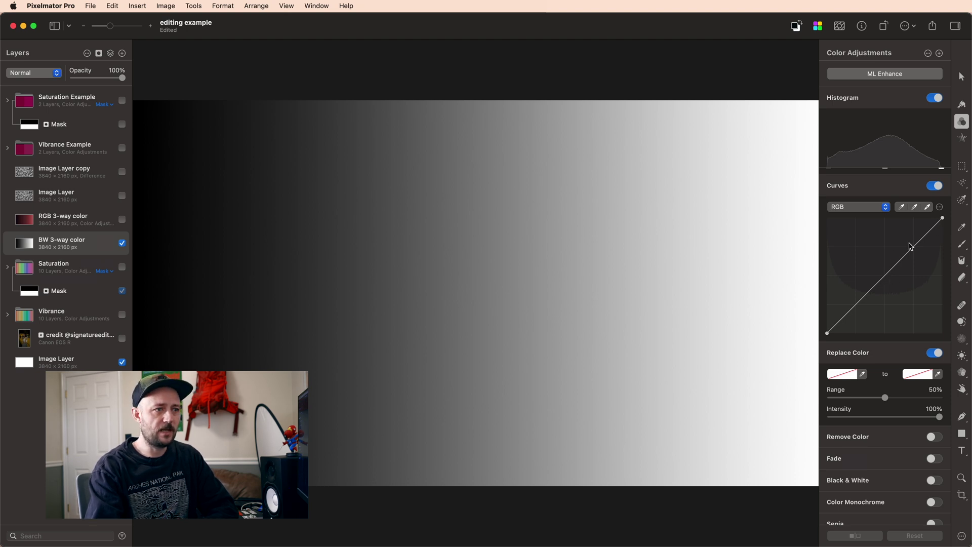
- Add a midtone point to the RGB curve and drag it to brighten the gradient
left_click(886, 275)
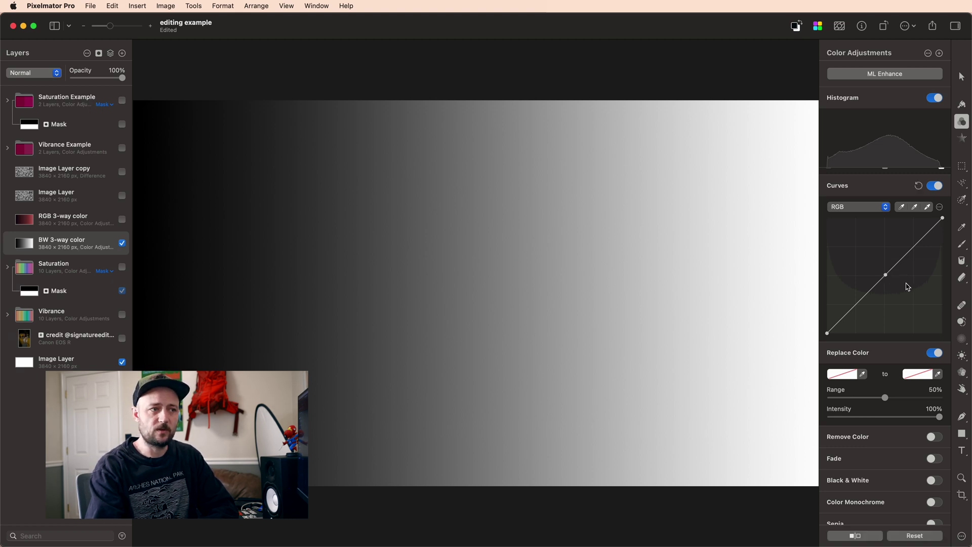
mouse_move(884, 280)
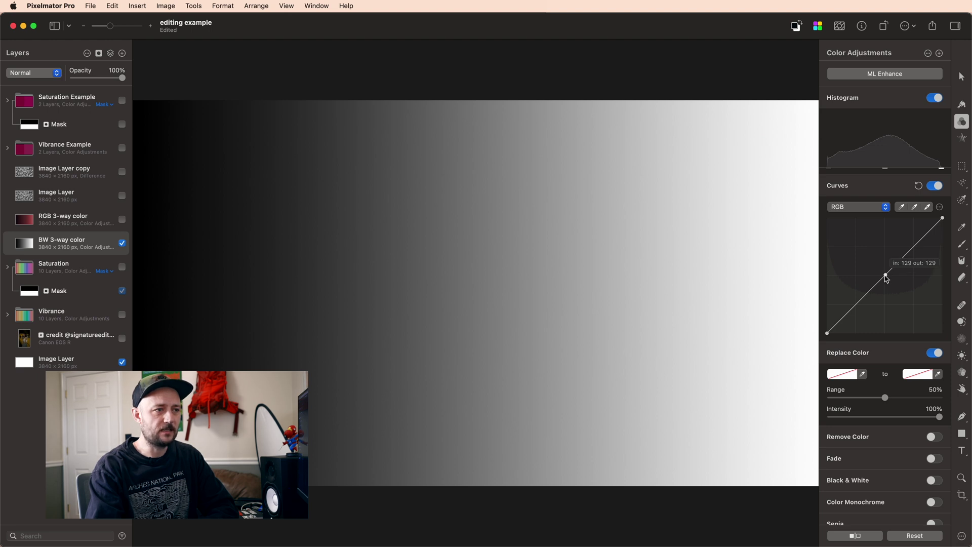
left_click_drag(887, 279, 910, 276)
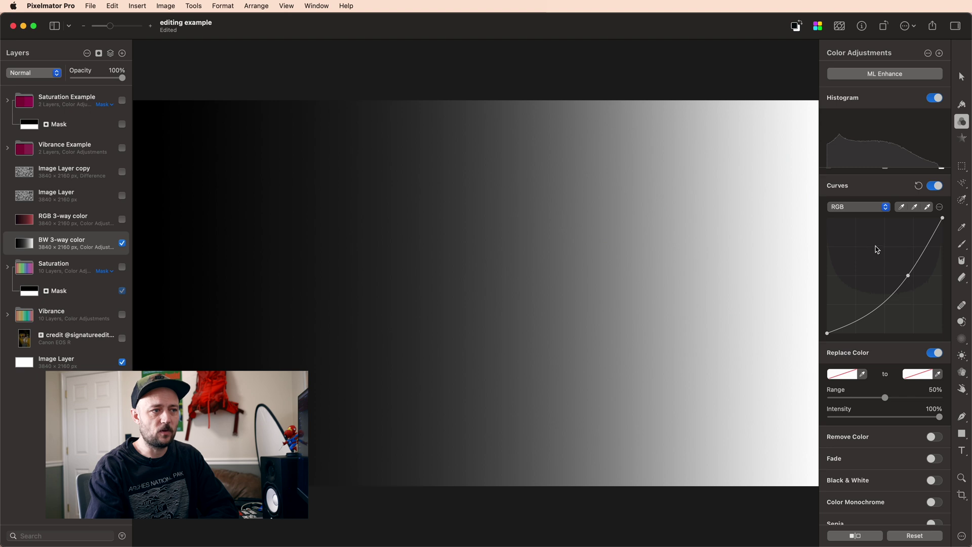
- Add highlight and shadow points and drag them into an S-curve, fine-tuning midtones and shadows
left_click(928, 245)
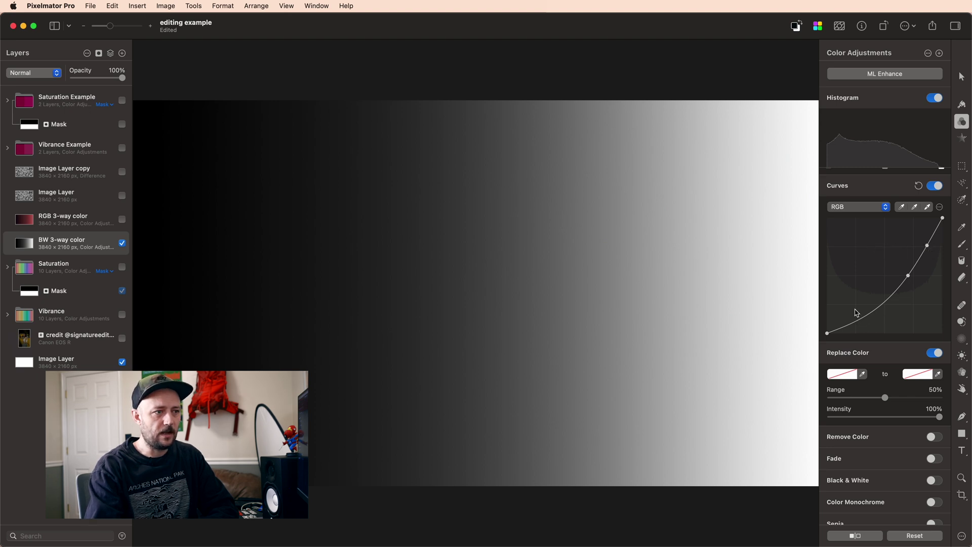
left_click(884, 305)
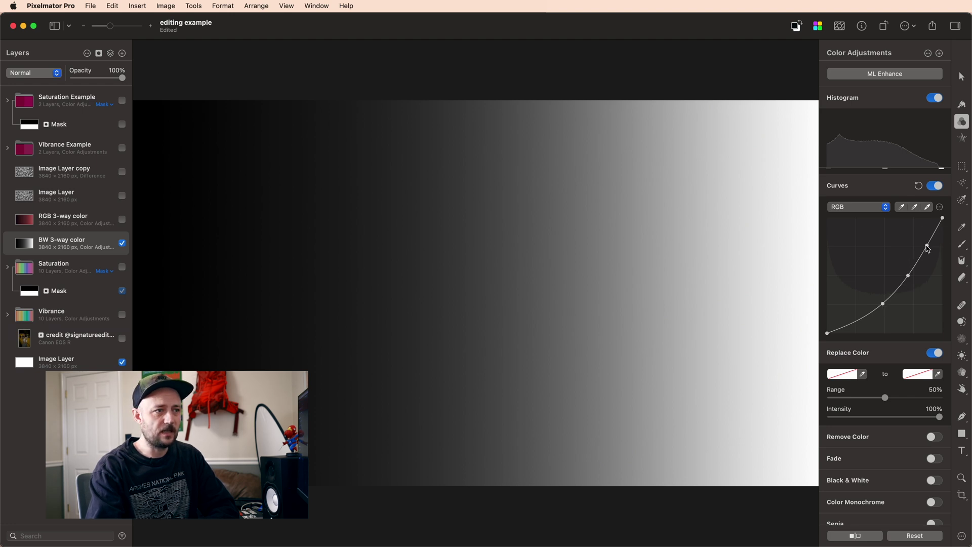
left_click_drag(927, 247, 916, 247)
left_click_drag(882, 307, 859, 331)
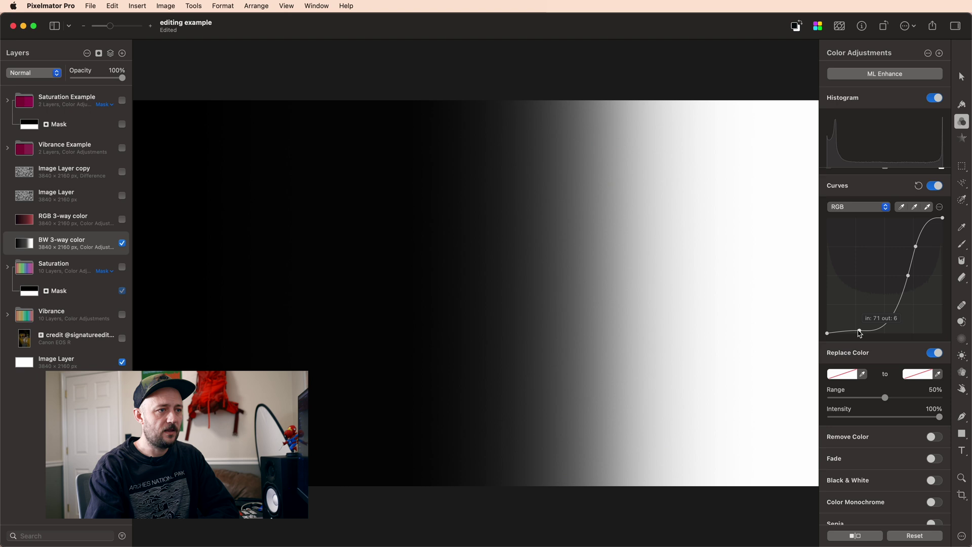
left_click_drag(908, 275, 900, 275)
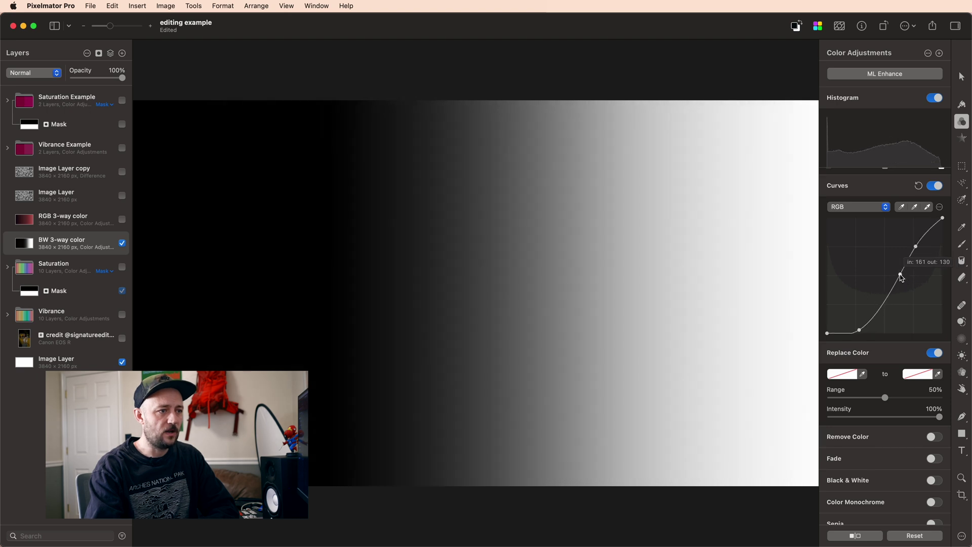
left_click_drag(859, 329, 858, 328)
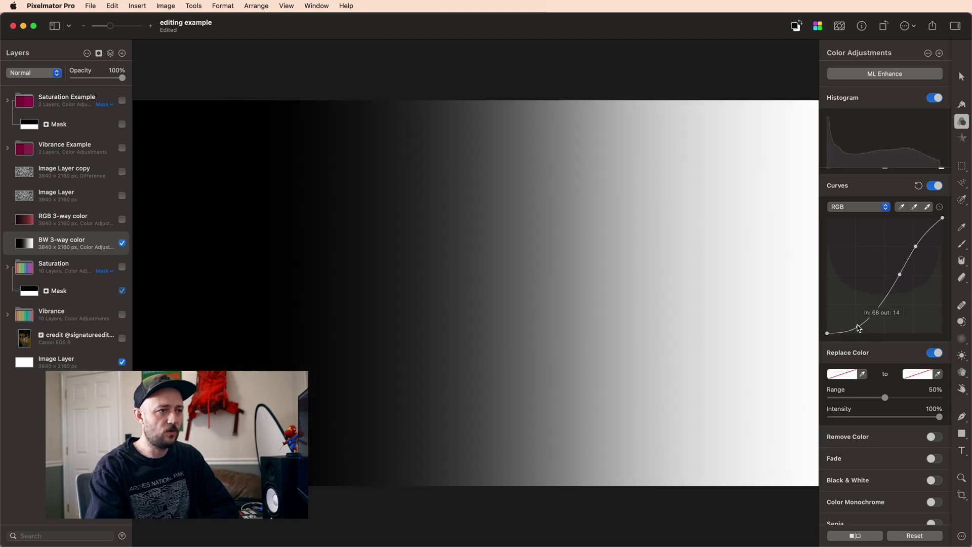
left_click_drag(901, 276, 937, 219)
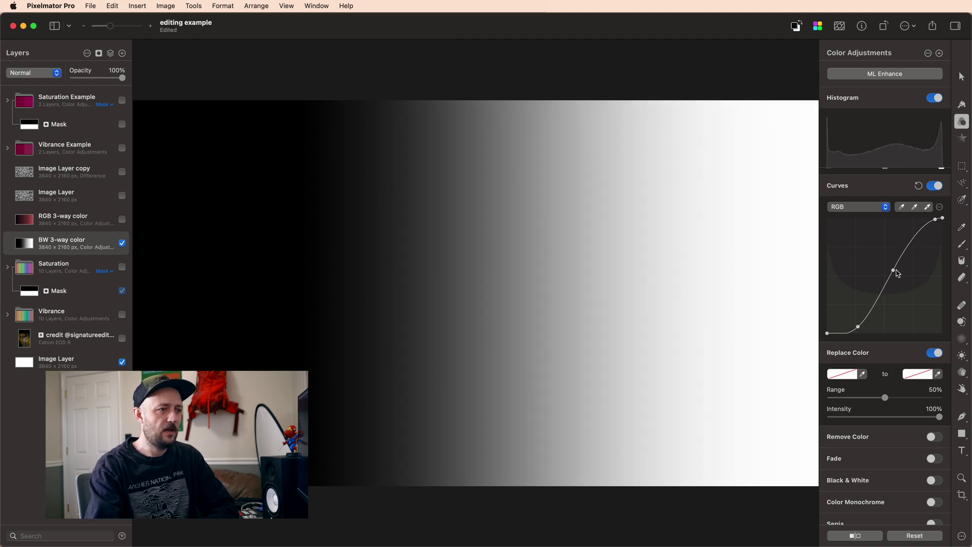
left_click_drag(858, 327, 856, 330)
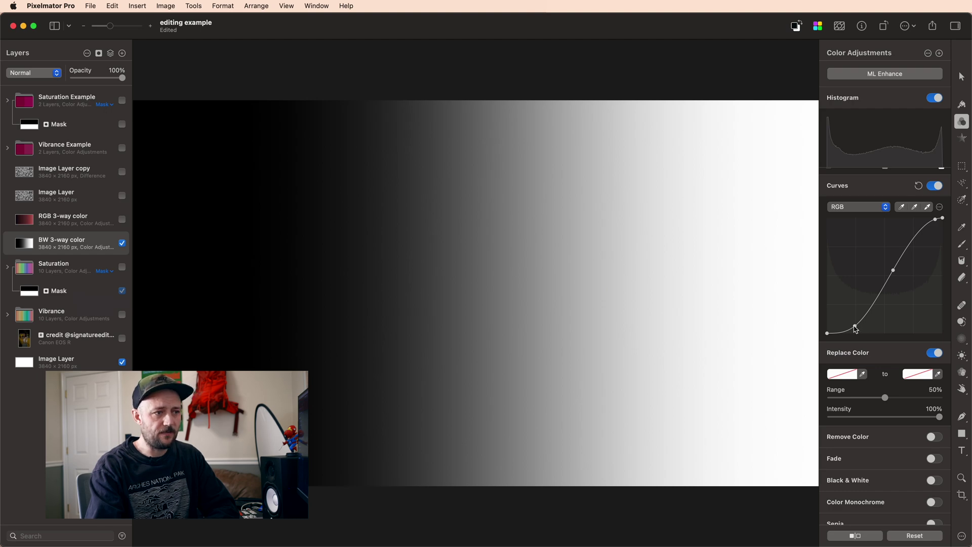
- Steepen the curve by moving the shadow point to about input 79, output 7 and the highlight point left
left_click_drag(855, 327, 861, 328)
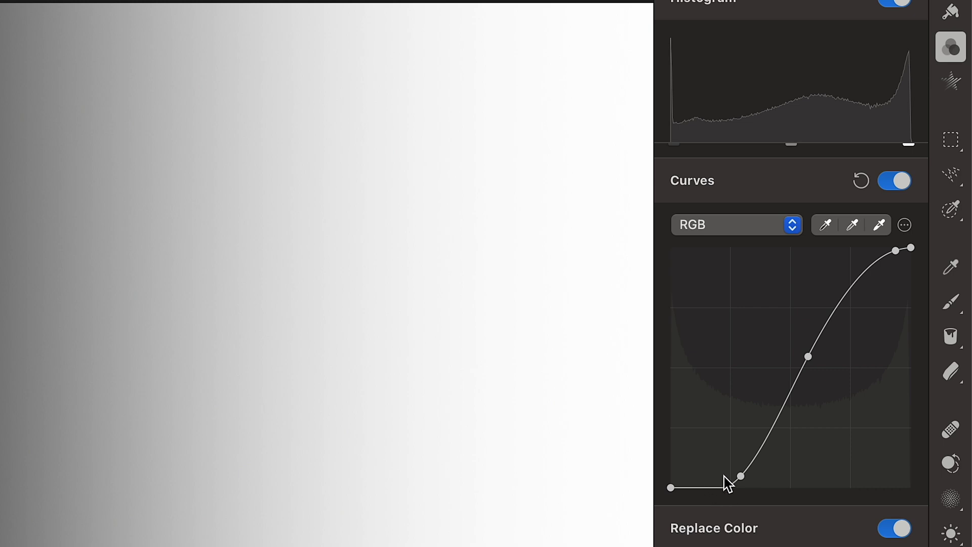
mouse_move(896, 251)
left_mouse_down()
mouse_move(873, 248)
mouse_move(885, 256)
left_mouse_up()
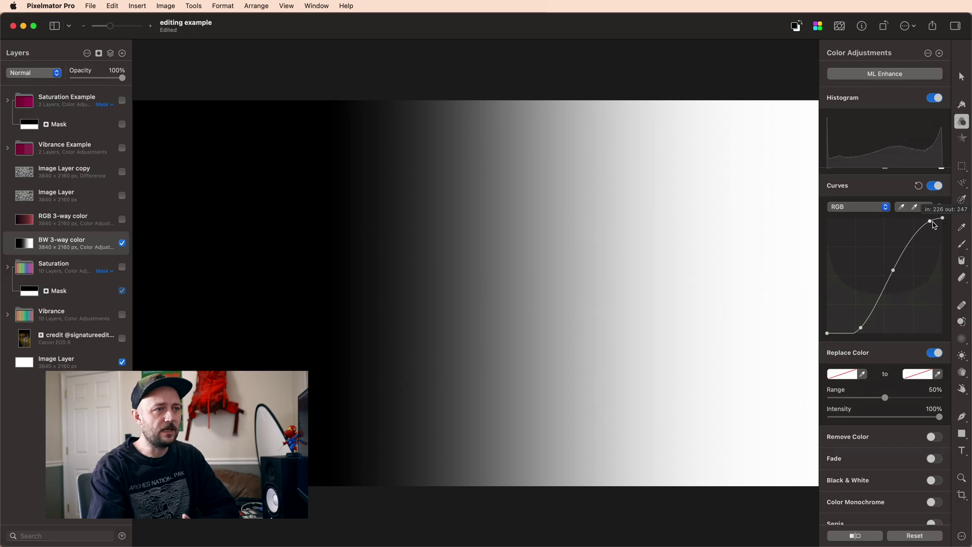
left_click_drag(935, 225, 935, 225)
left_click_drag(862, 330, 854, 332)
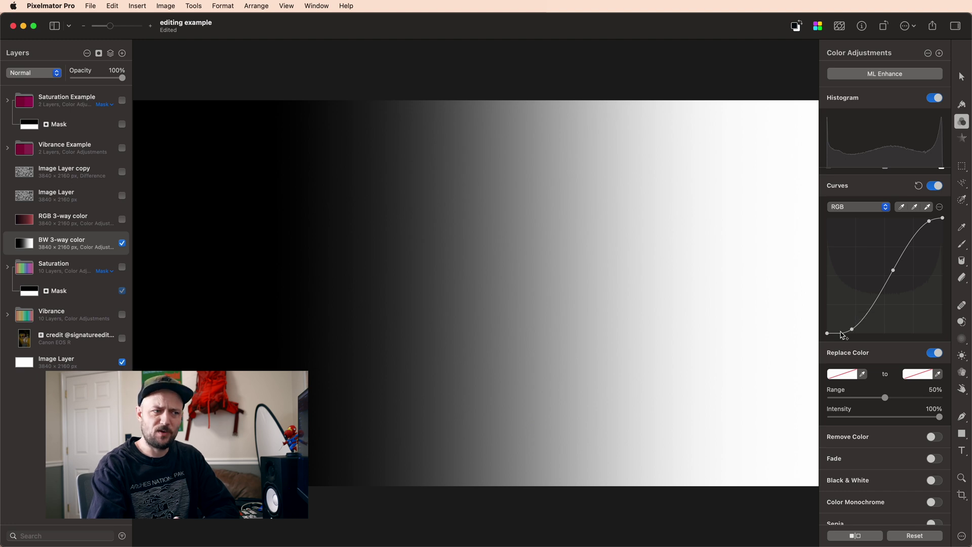
left_click(853, 330)
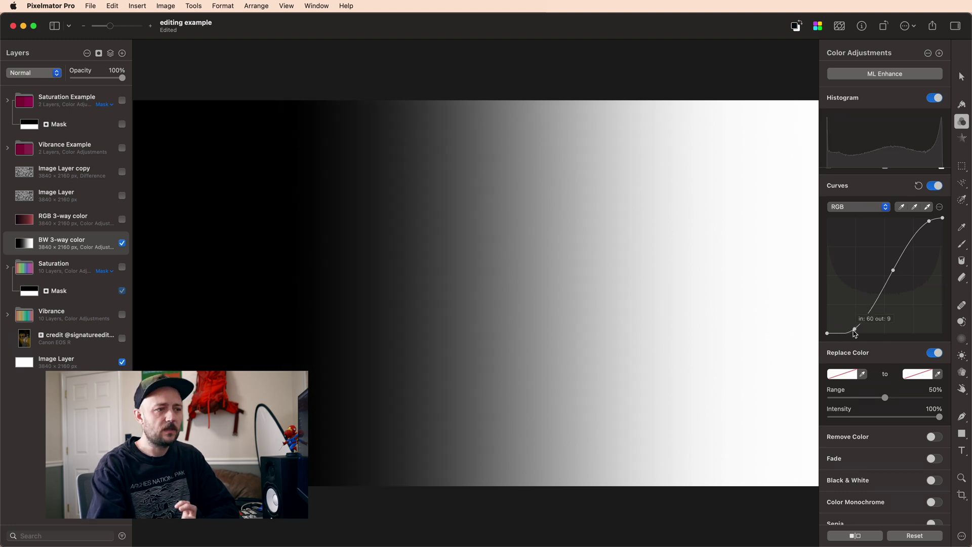
left_click_drag(855, 332, 864, 331)
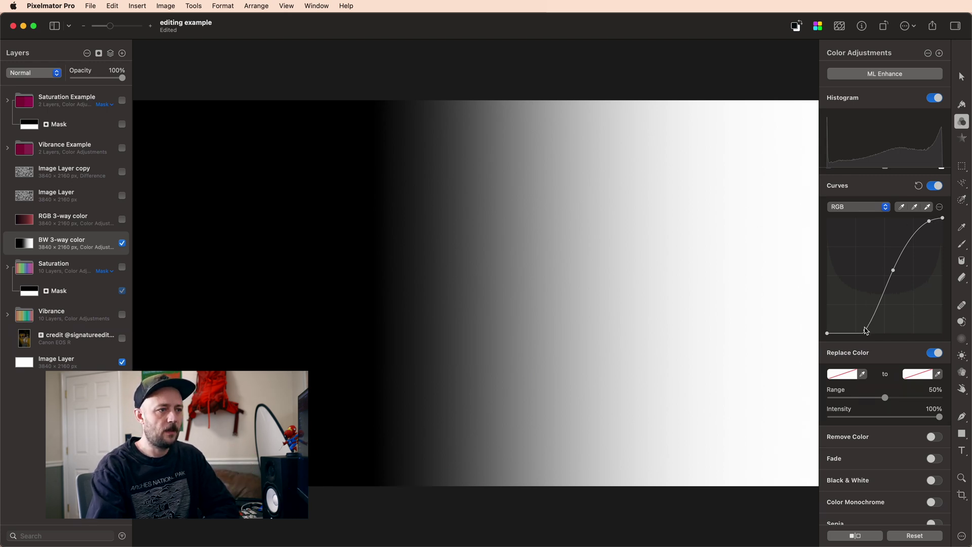
- Drag the lower curve point off the graph, then reshape the remaining points into a smooth S-curve
mouse_move(868, 333)
left_mouse_down()
mouse_move(840, 313)
mouse_move(761, 300)
left_mouse_up()
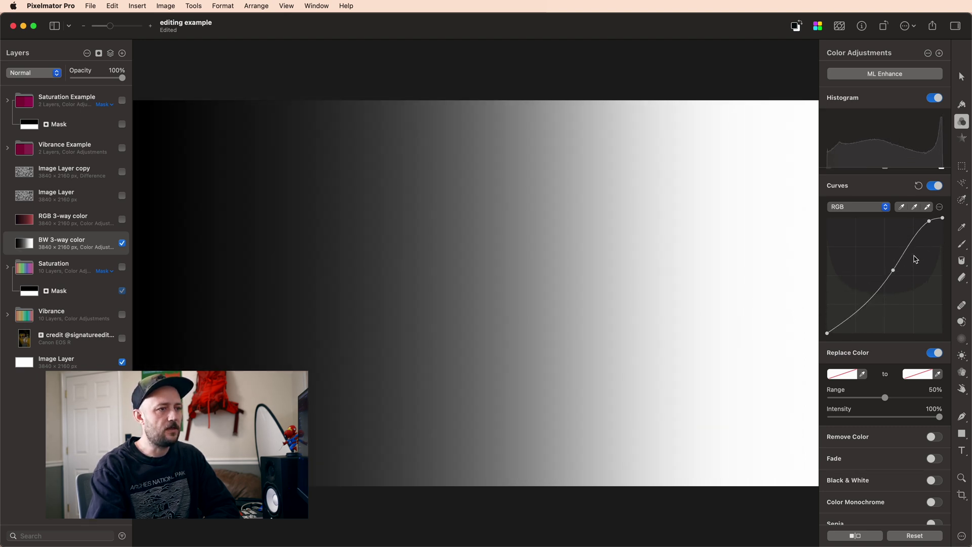
left_click_drag(894, 270, 857, 305)
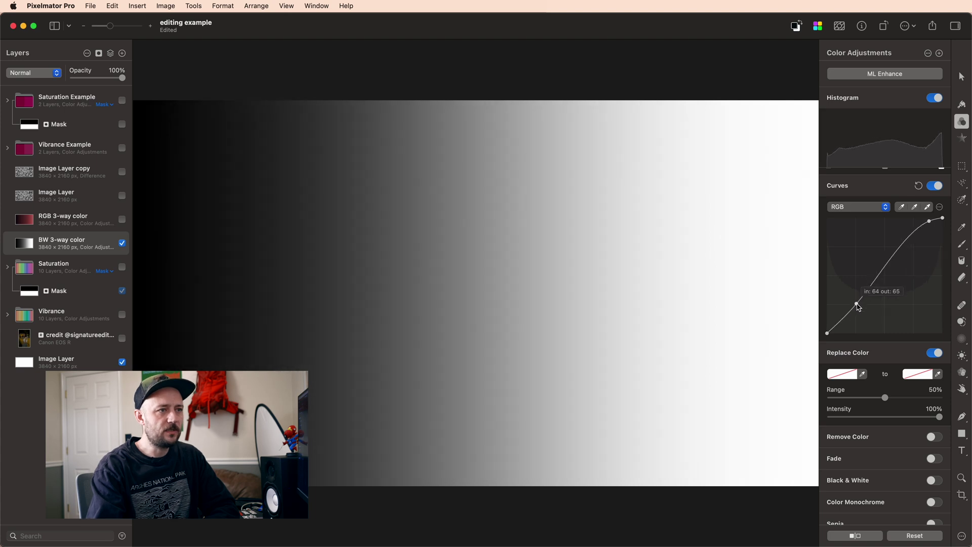
left_click_drag(932, 221, 914, 248)
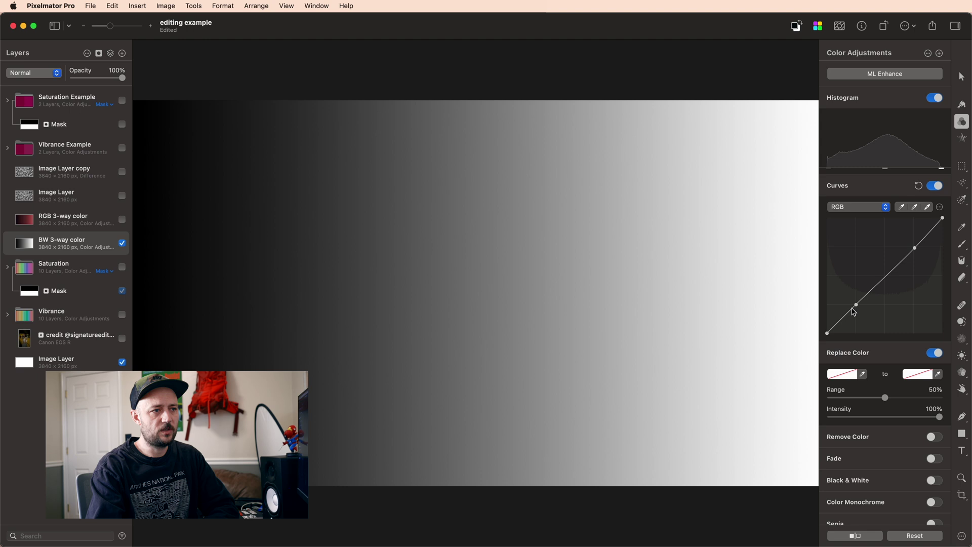
left_click_drag(856, 305, 877, 307)
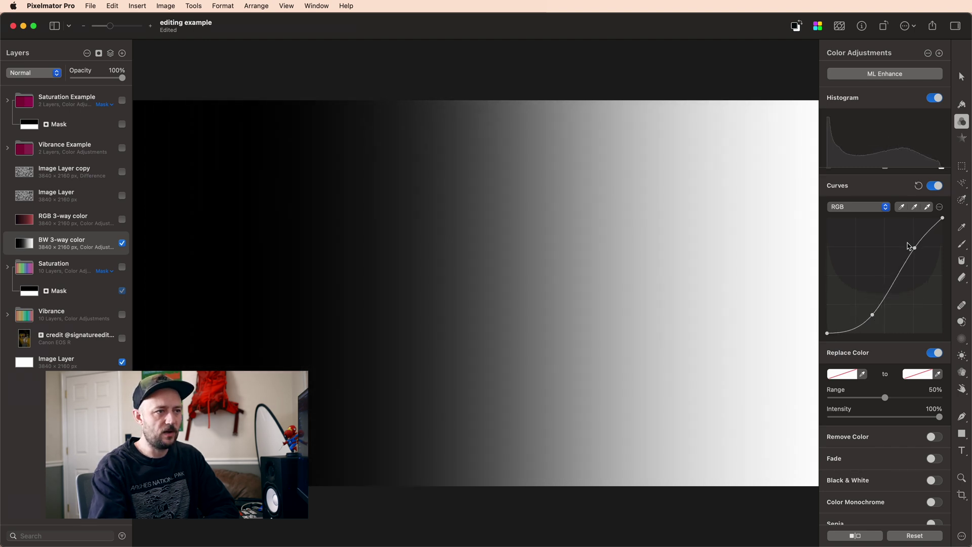
left_click_drag(908, 246, 900, 246)
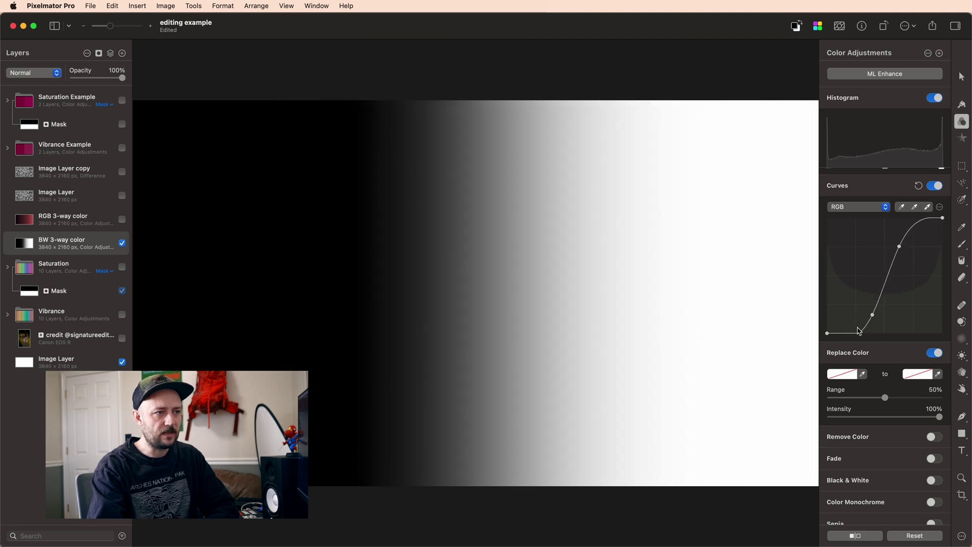
left_click_drag(873, 318, 865, 313)
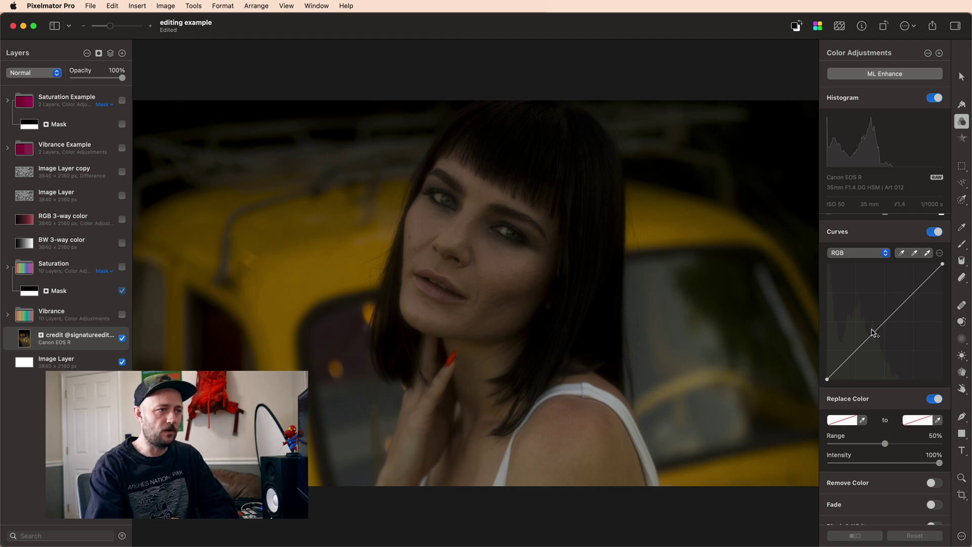
- Raise the portrait's Exposure in the Basic adjustments to about 103%
scroll(872, 332, "up", 15)
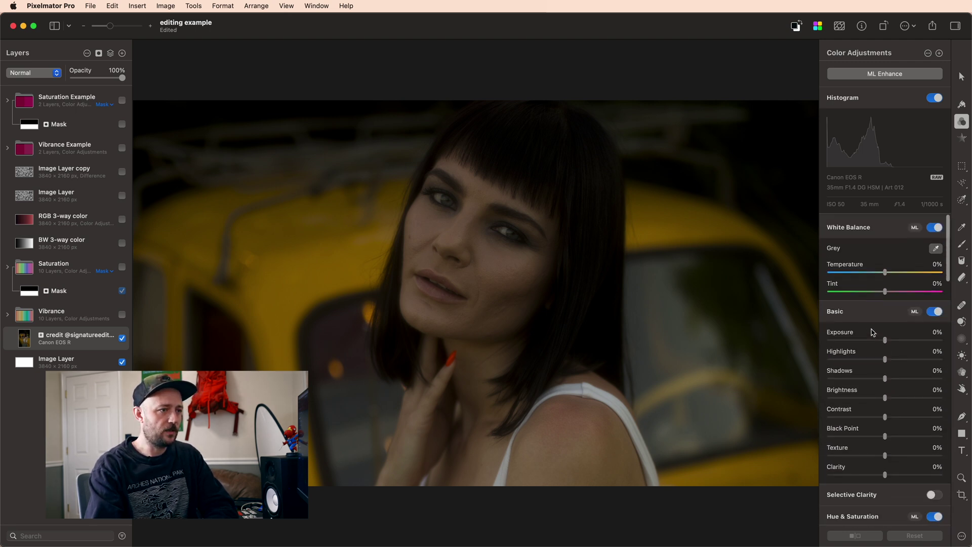
left_click_drag(890, 340, 918, 339)
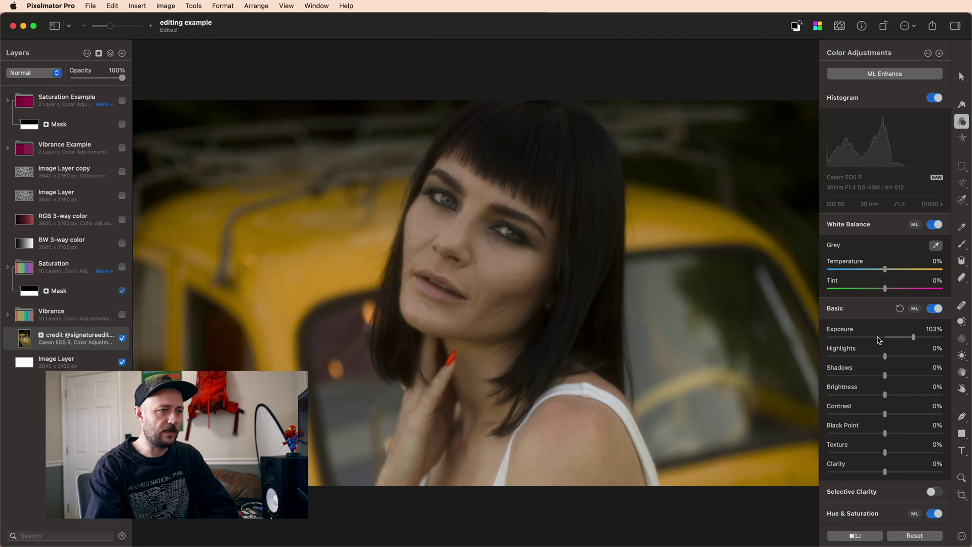
scroll(871, 342, "down", 15)
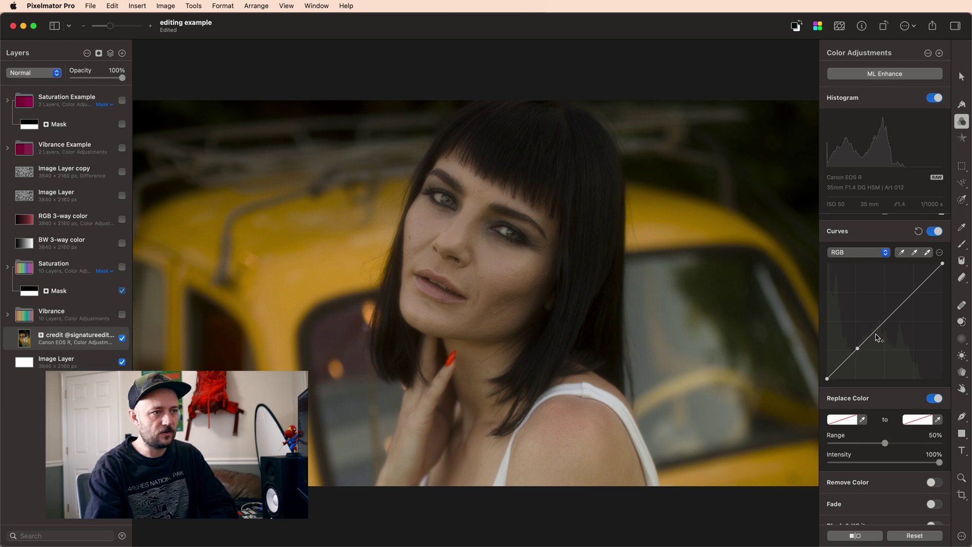
- Bend the portrait's RGB curve into a gentle S, shadow point near input 28, output 11
left_click_drag(913, 294, 913, 279)
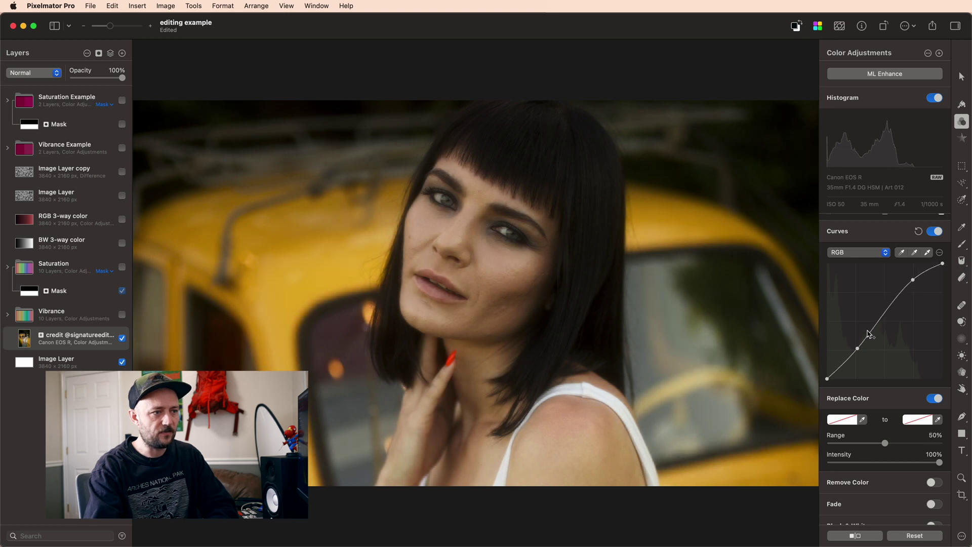
left_click_drag(860, 353, 860, 366)
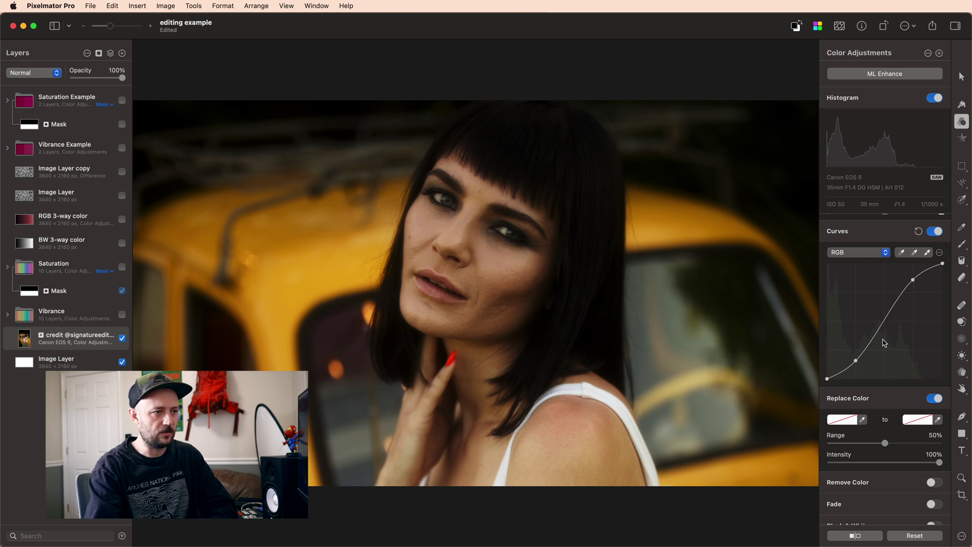
scroll(877, 350, "up", 2)
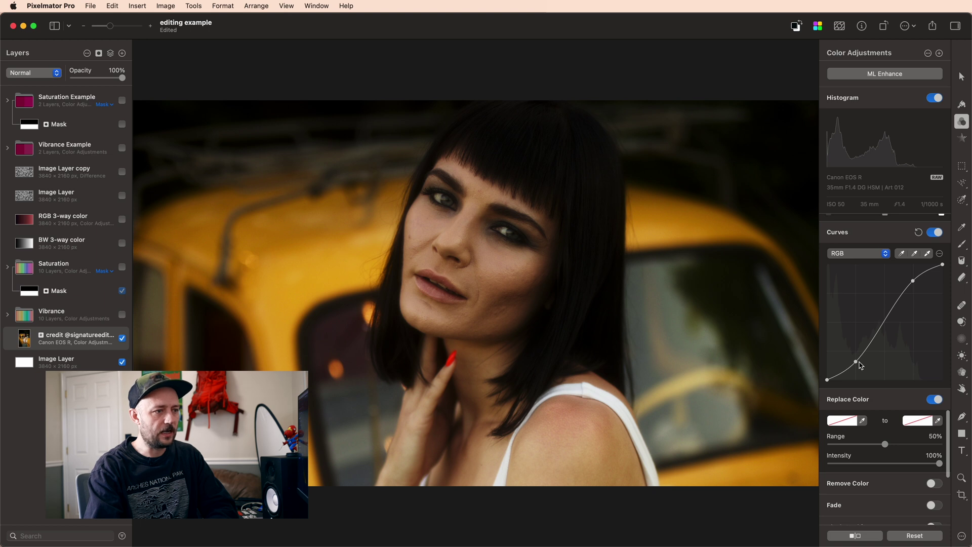
left_click_drag(856, 364, 840, 374)
left_click_drag(914, 281, 905, 293)
left_click_drag(894, 298, 842, 374)
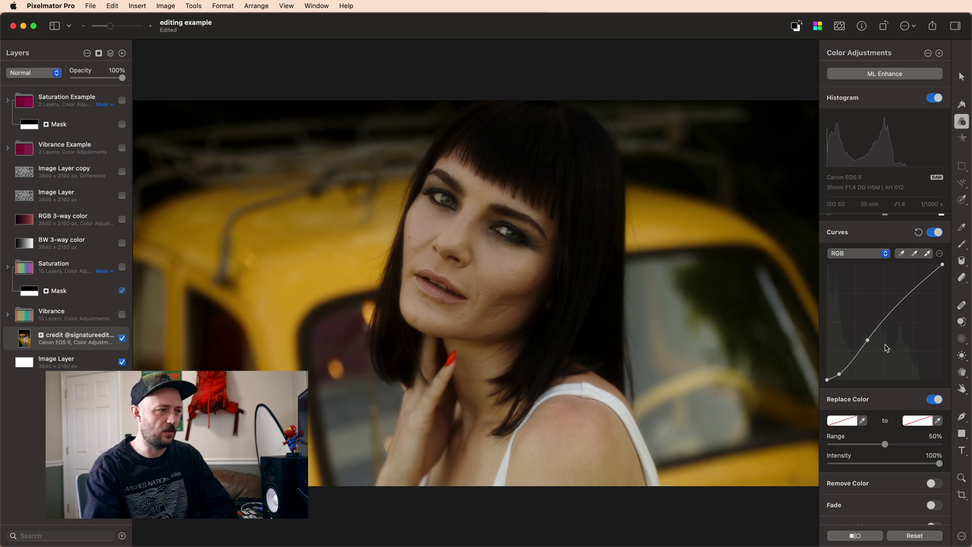
- Remove the extra curve points, leaving one midpoint near input 76, output 92
left_click_drag(838, 377, 760, 348)
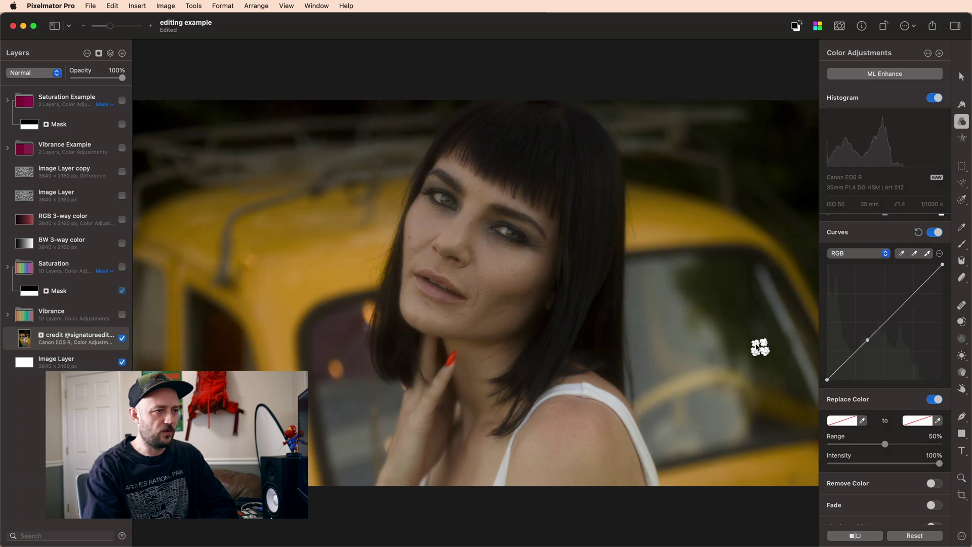
mouse_move(867, 340)
left_mouse_down()
mouse_move(872, 364)
mouse_move(860, 344)
mouse_move(885, 351)
mouse_move(864, 340)
left_mouse_up()
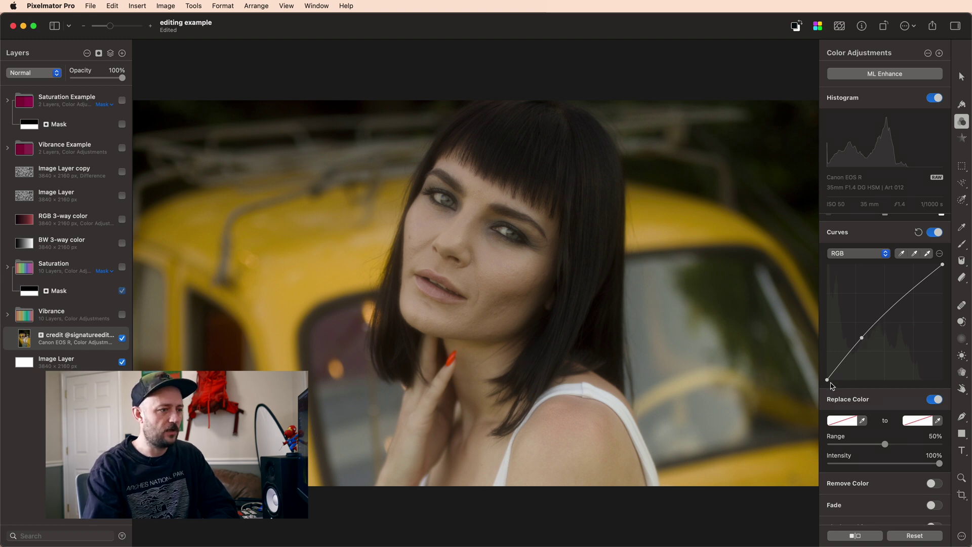
- Lift the black point, lower the white point to 249, and shape a soft S-curve through 47→51 and 139→161
left_click_drag(829, 380, 824, 371)
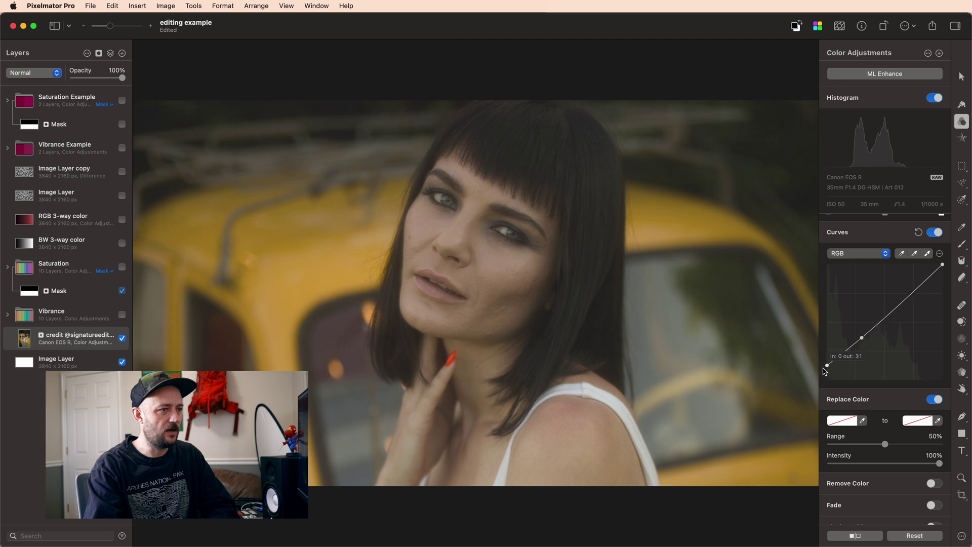
left_click_drag(862, 338, 861, 347)
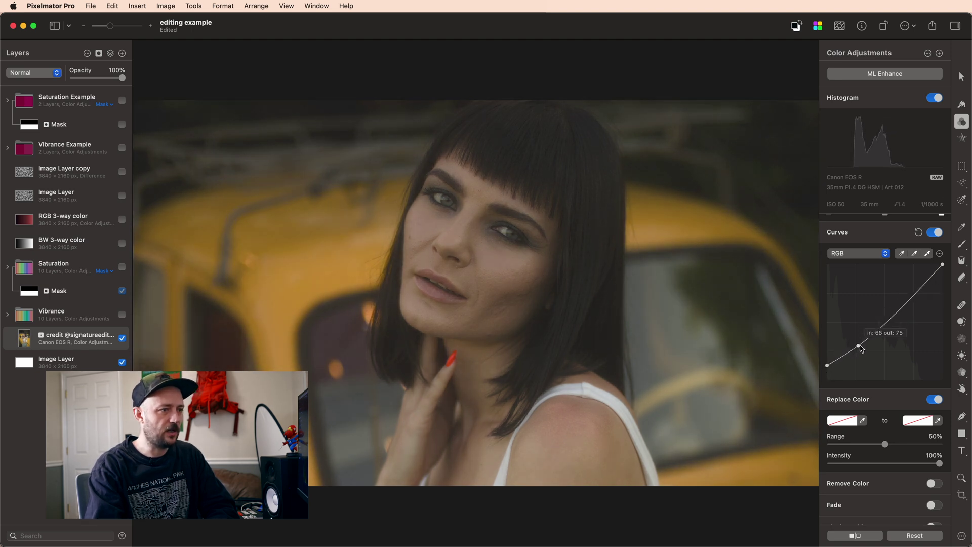
left_click_drag(903, 318, 895, 303)
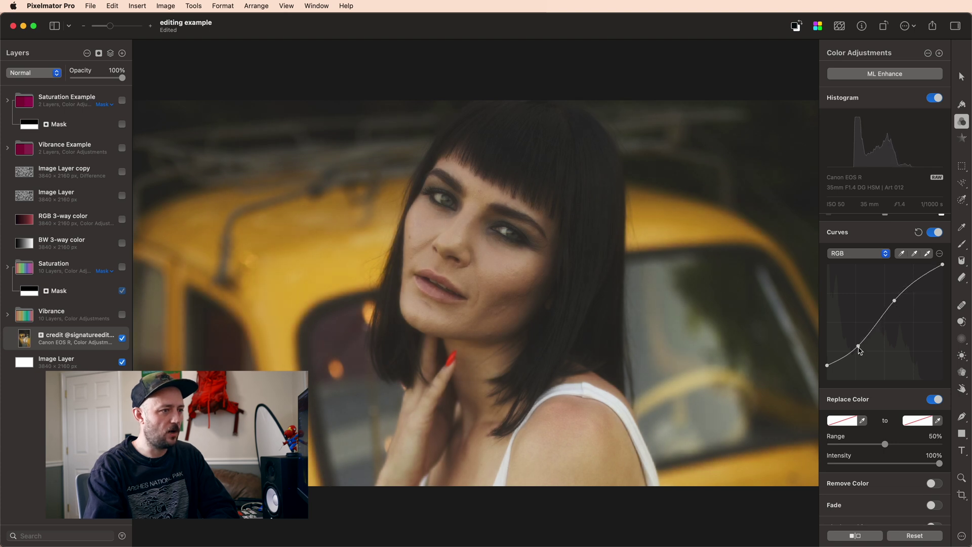
left_click_drag(859, 349, 851, 361)
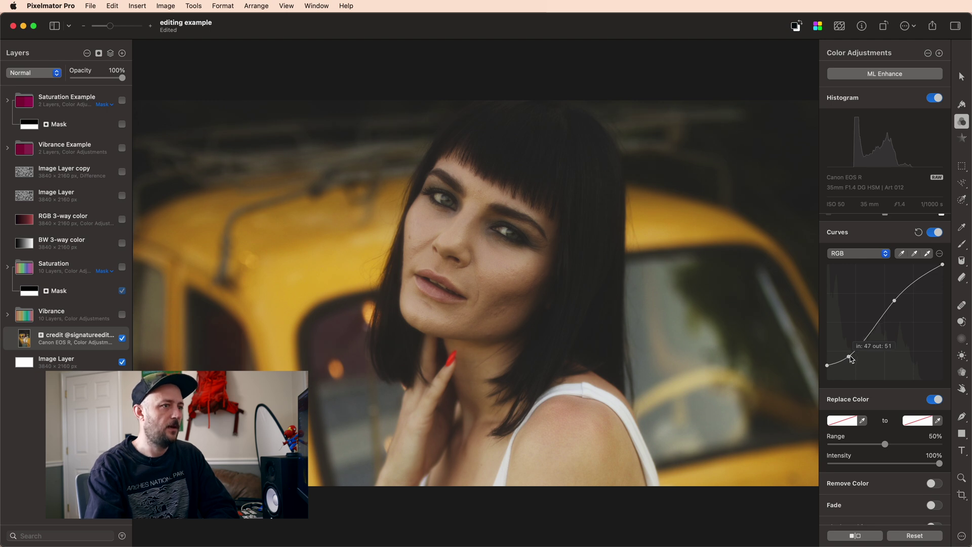
left_click_drag(942, 267, 946, 275)
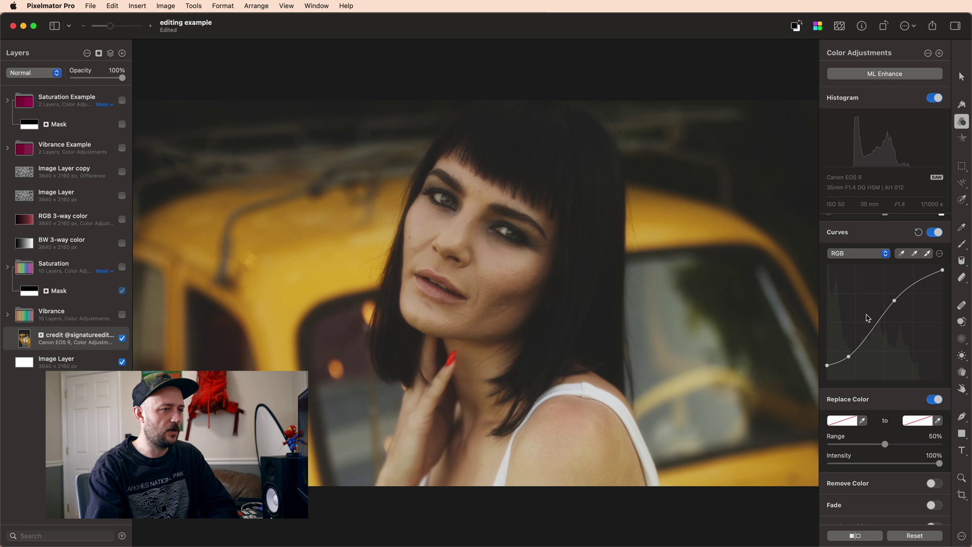
left_click_drag(894, 303, 892, 311)
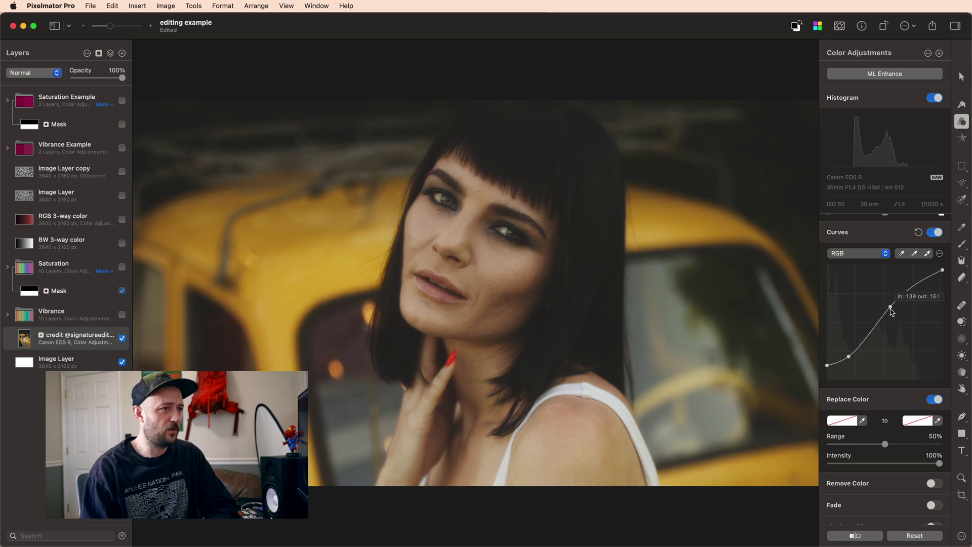